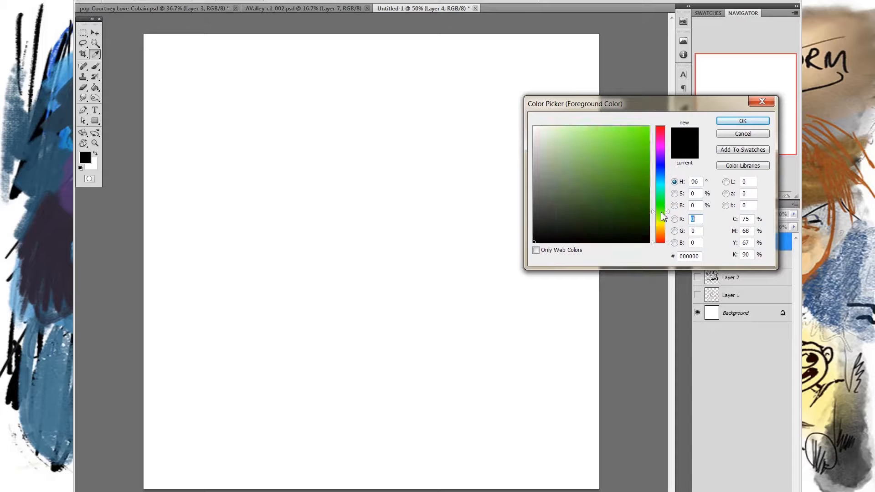
# - Set the foreground colour to a bright yellow-green, about #b9da48
pyautogui.click(627, 148)
pyautogui.moveTo(634, 181); pyautogui.dragTo(618, 170)
pyautogui.click(662, 216)
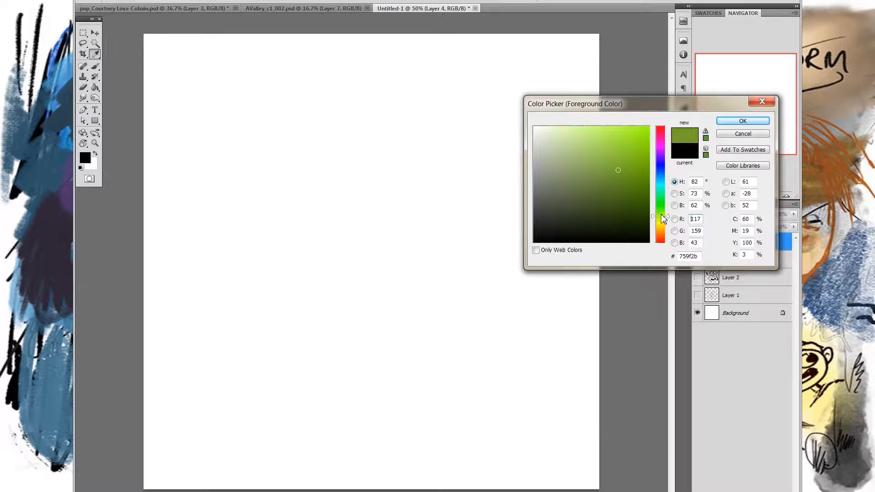
pyautogui.moveTo(661, 218); pyautogui.dragTo(662, 204)
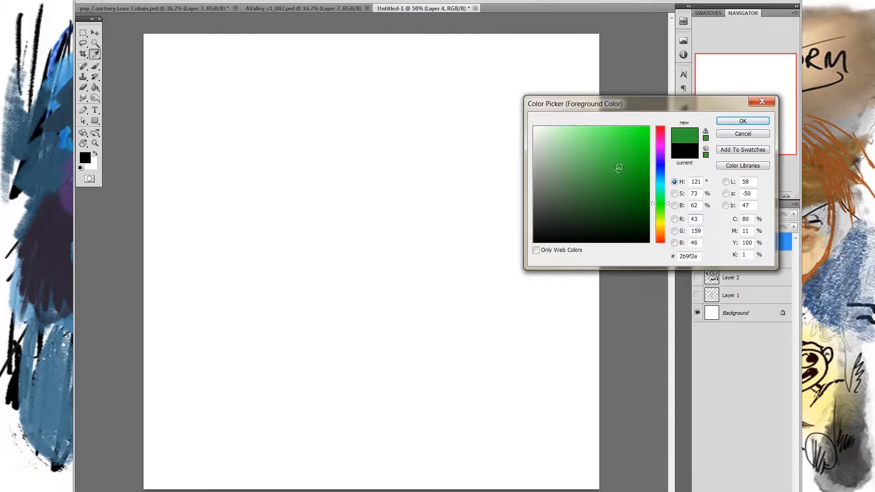
pyautogui.moveTo(628, 174); pyautogui.dragTo(650, 127)
pyautogui.moveTo(662, 208); pyautogui.dragTo(660, 224)
pyautogui.click(611, 134)
pyautogui.click(661, 219)
pyautogui.moveTo(611, 134); pyautogui.dragTo(606, 143)
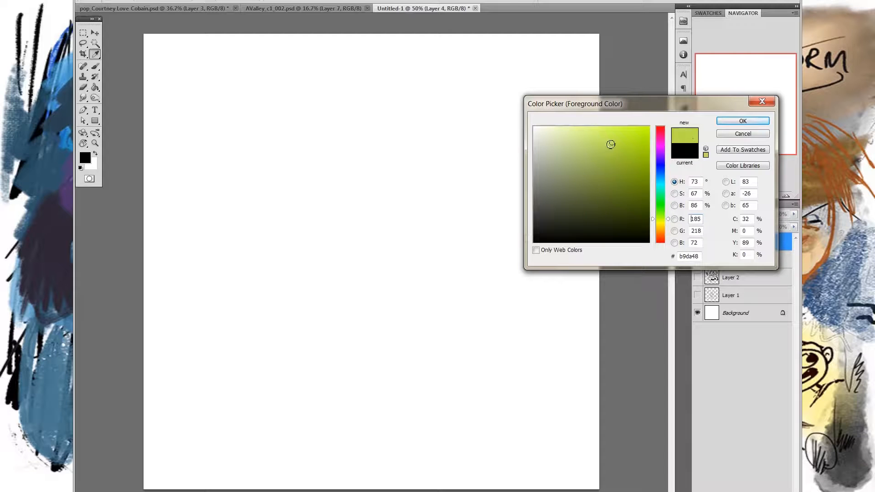
pyautogui.click(743, 121)
# - Try a grass brush stroke across the upper canvas and undo it
pyautogui.press('b')
pyautogui.moveTo(259, 182)
pyautogui.mouseDown()
pyautogui.moveTo(463, 158)
pyautogui.moveTo(314, 173)
pyautogui.moveTo(488, 179)
pyautogui.moveTo(357, 176)
pyautogui.moveTo(478, 182)
pyautogui.moveTo(389, 184)
pyautogui.moveTo(418, 182)
pyautogui.mouseUp()
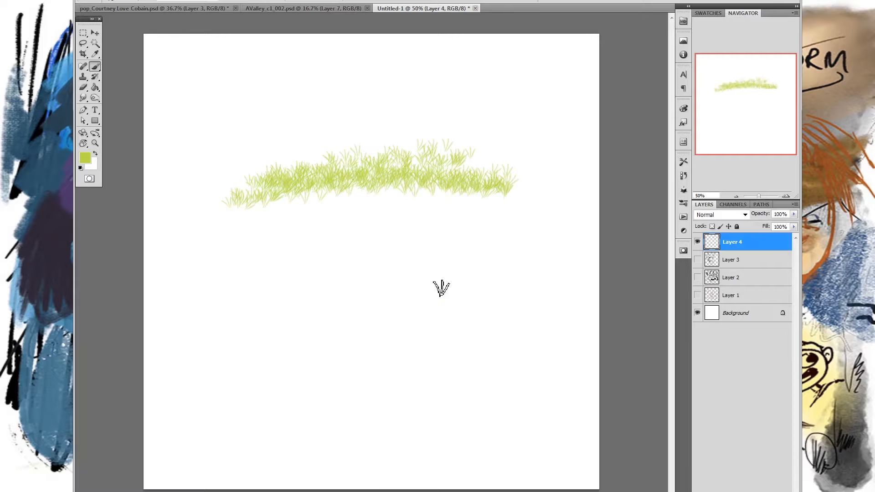
pyautogui.hotkey('ctrl', 'z')
# - Darken the foreground colour to #a5c045 and test it with a grass stroke across the upper canvas, undoing the stroke
pyautogui.click(85, 158)
pyautogui.click(607, 155)
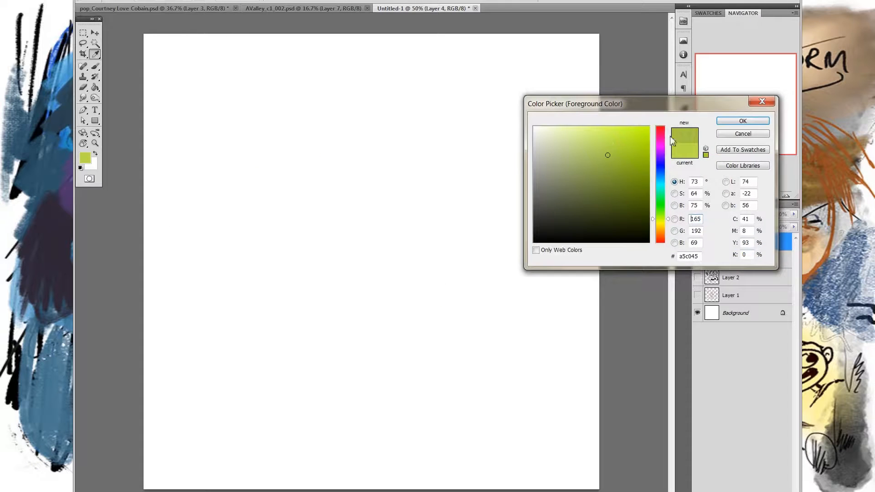
pyautogui.click(728, 125)
pyautogui.moveTo(230, 201)
pyautogui.mouseDown()
pyautogui.moveTo(371, 182)
pyautogui.moveTo(446, 198)
pyautogui.moveTo(302, 212)
pyautogui.mouseUp()
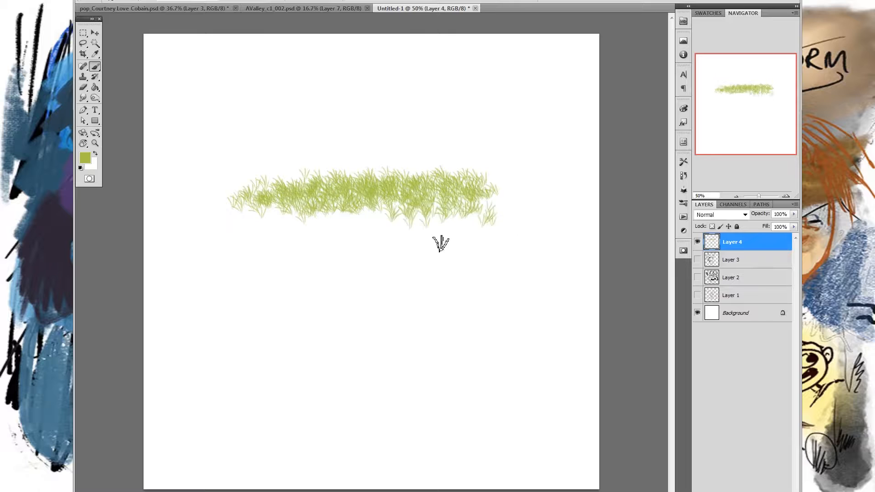
pyautogui.hotkey('ctrl', 'z')
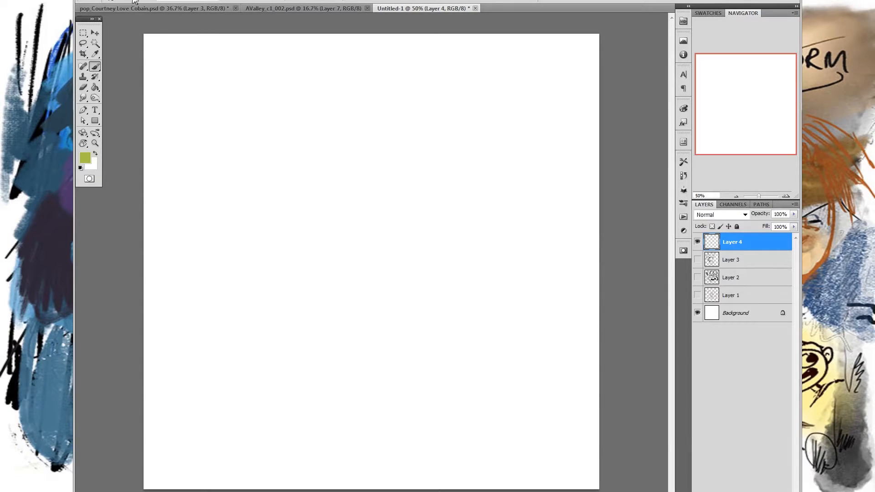
# - Set the grass brush's Saturation Jitter to 3% in its Color Dynamics
pyautogui.press('F5')
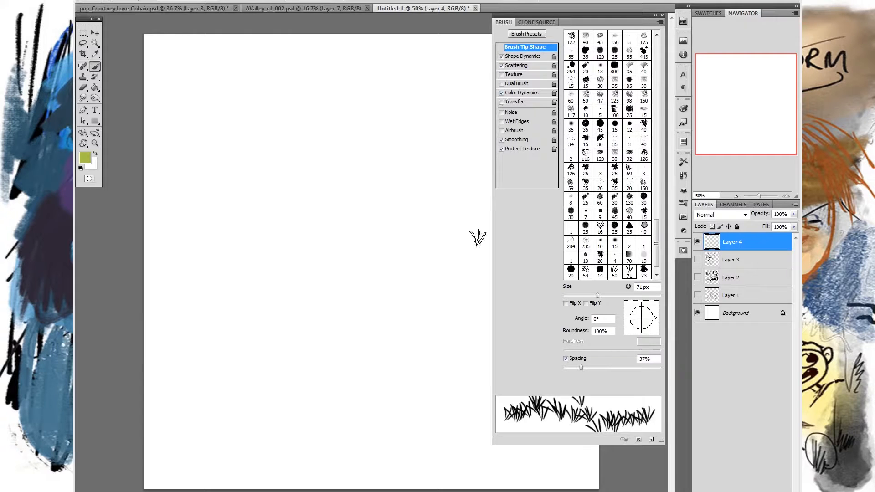
pyautogui.click(524, 93)
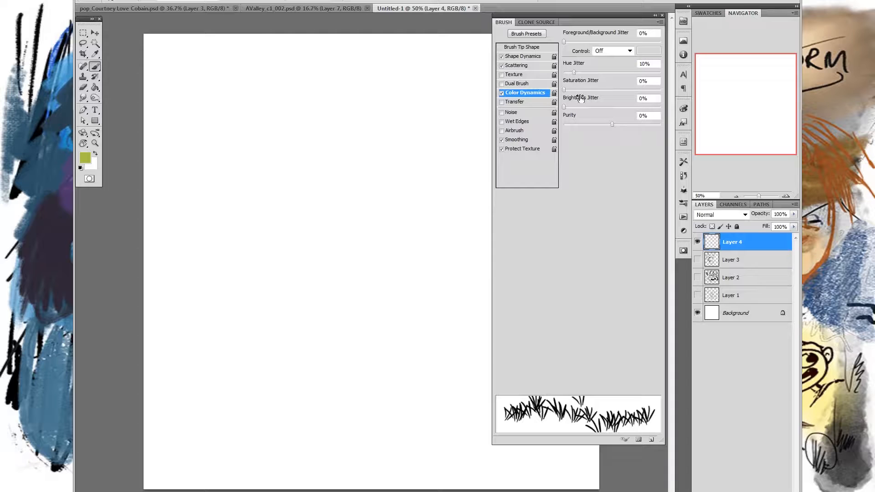
pyautogui.click(567, 90)
# - Paint scattered grass tufts across the upper middle of the canvas on Layer 4, raising the brush's Brightness Jitter to 8%
pyautogui.moveTo(289, 136)
pyautogui.mouseDown()
pyautogui.moveTo(360, 126)
pyautogui.moveTo(331, 155)
pyautogui.moveTo(368, 169)
pyautogui.moveTo(279, 193)
pyautogui.moveTo(416, 185)
pyautogui.moveTo(264, 214)
pyautogui.moveTo(426, 200)
pyautogui.moveTo(351, 209)
pyautogui.moveTo(310, 240)
pyautogui.moveTo(418, 261)
pyautogui.moveTo(419, 304)
pyautogui.moveTo(466, 317)
pyautogui.mouseUp()
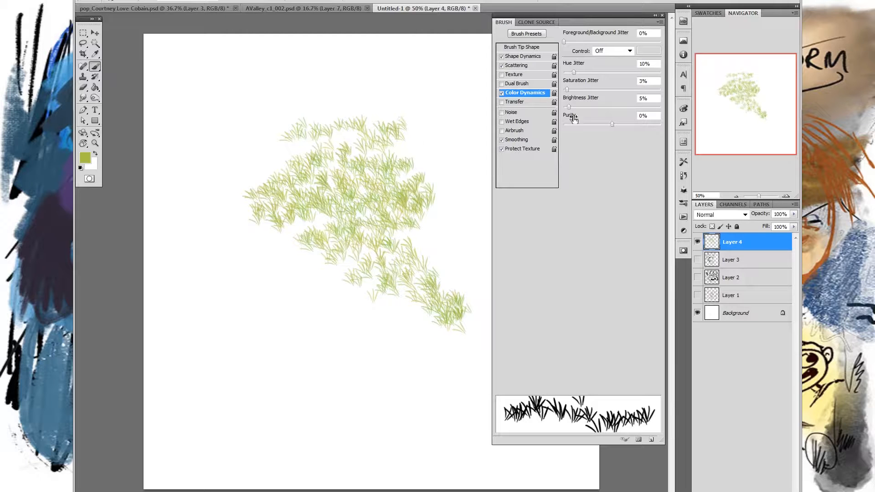
pyautogui.moveTo(433, 137)
pyautogui.mouseDown()
pyautogui.moveTo(416, 142)
pyautogui.moveTo(453, 187)
pyautogui.moveTo(463, 220)
pyautogui.moveTo(444, 258)
pyautogui.mouseUp()
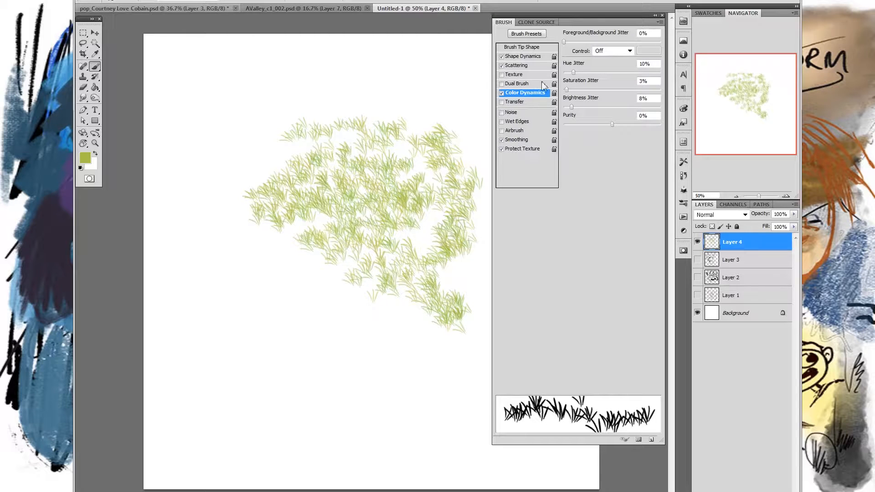
pyautogui.press('F5')
pyautogui.moveTo(516, 175)
pyautogui.mouseDown()
pyautogui.moveTo(524, 190)
pyautogui.moveTo(504, 287)
pyautogui.moveTo(554, 282)
pyautogui.mouseUp()
pyautogui.moveTo(462, 294); pyautogui.dragTo(540, 321)
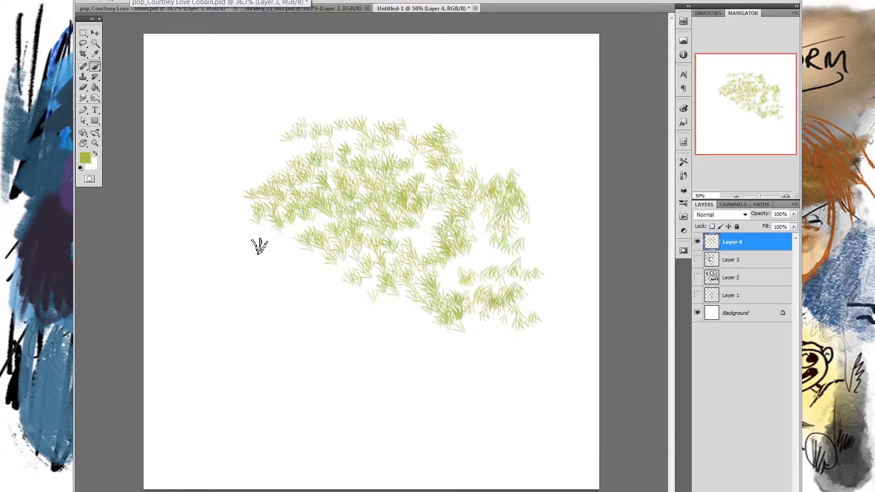
# - Add a light blue Solid Color fill layer, about #93d1da, directly above Layer 3 as the sky
pyautogui.click(731, 262)
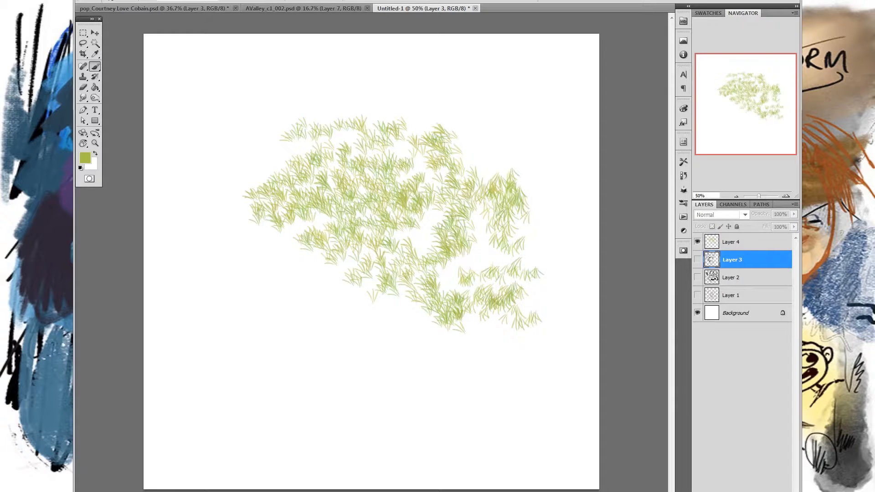
pyautogui.click(746, 491)
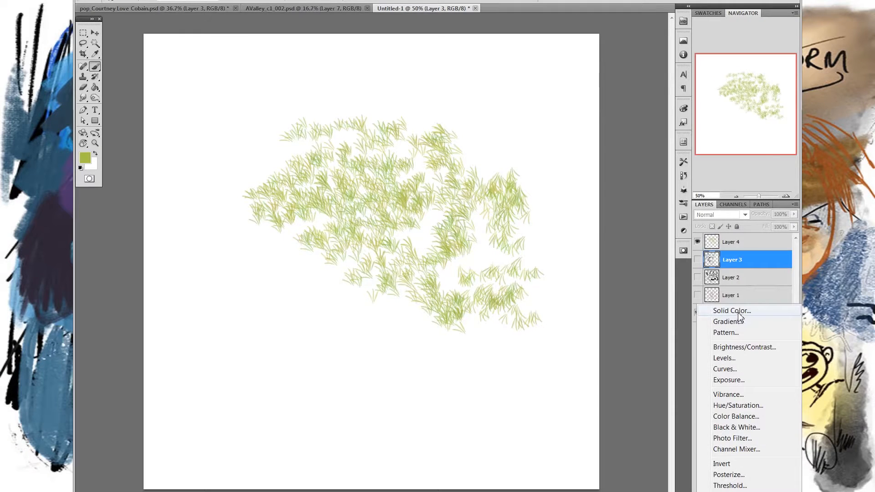
pyautogui.click(738, 312)
pyautogui.click(658, 204)
pyautogui.moveTo(601, 185); pyautogui.dragTo(591, 196)
pyautogui.click(657, 180)
pyautogui.click(658, 182)
pyautogui.moveTo(590, 189); pyautogui.dragTo(579, 144)
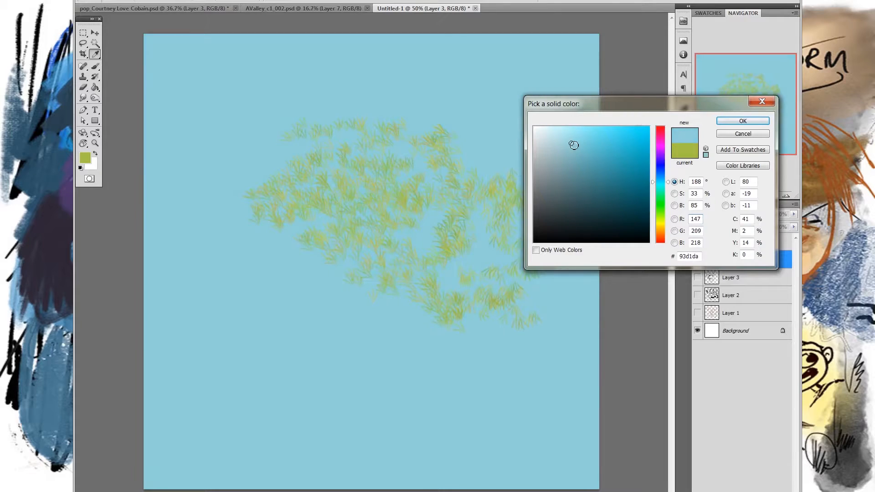
pyautogui.click(738, 121)
# - On Layer 4, paint a dense grass band across the middle and erase the grass above it to leave a clean upper edge
pyautogui.hotkey('ctrl', 'shift', 'alt', 'n')
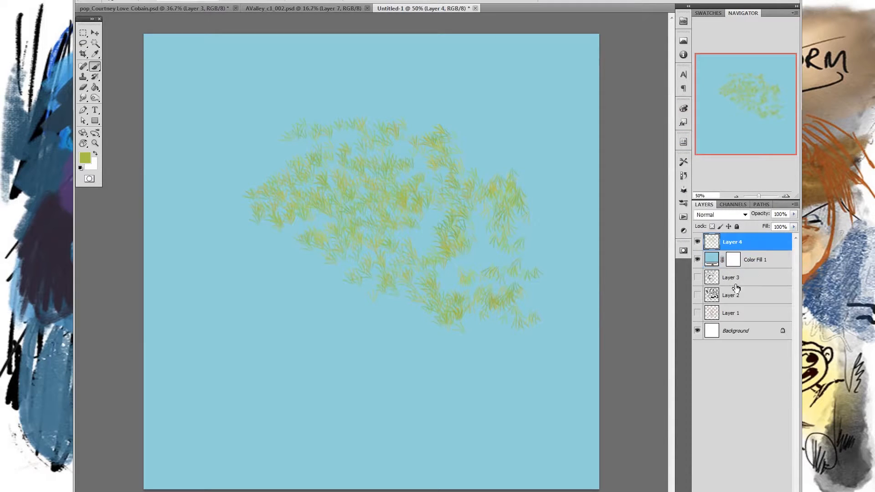
pyautogui.moveTo(209, 237)
pyautogui.mouseDown()
pyautogui.moveTo(432, 227)
pyautogui.moveTo(220, 240)
pyautogui.moveTo(384, 228)
pyautogui.moveTo(354, 235)
pyautogui.moveTo(492, 234)
pyautogui.moveTo(195, 265)
pyautogui.moveTo(490, 233)
pyautogui.moveTo(307, 226)
pyautogui.mouseUp()
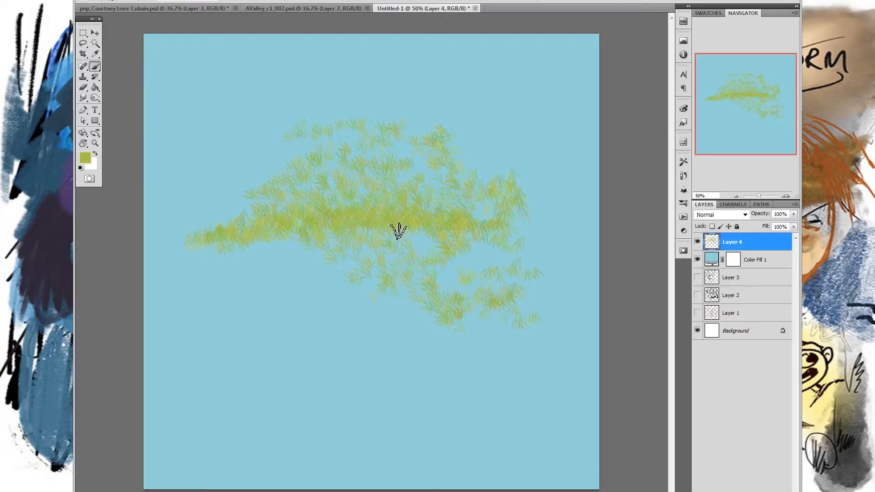
pyautogui.moveTo(253, 219)
pyautogui.mouseDown()
pyautogui.moveTo(508, 205)
pyautogui.moveTo(328, 179)
pyautogui.moveTo(433, 138)
pyautogui.moveTo(286, 140)
pyautogui.mouseUp()
pyautogui.moveTo(362, 117)
pyautogui.mouseDown()
pyautogui.moveTo(400, 114)
pyautogui.moveTo(337, 141)
pyautogui.moveTo(282, 190)
pyautogui.moveTo(292, 202)
pyautogui.moveTo(478, 135)
pyautogui.moveTo(432, 168)
pyautogui.moveTo(509, 198)
pyautogui.moveTo(280, 207)
pyautogui.moveTo(539, 205)
pyautogui.moveTo(447, 203)
pyautogui.mouseUp()
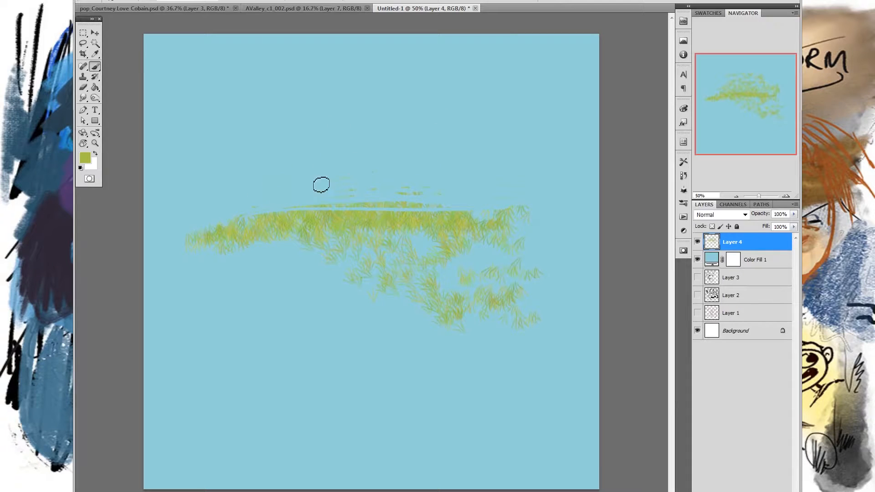
pyautogui.moveTo(340, 202)
pyautogui.mouseDown()
pyautogui.moveTo(428, 209)
pyautogui.moveTo(420, 205)
pyautogui.mouseUp()
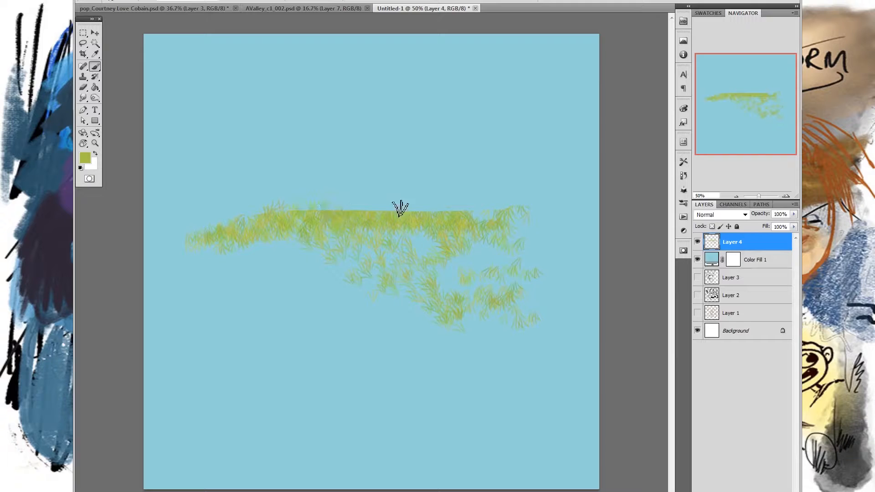
# - Reduce the grass brush size, comparing test strokes in the blue area above the band and undoing them
pyautogui.moveTo(271, 149); pyautogui.dragTo(483, 146)
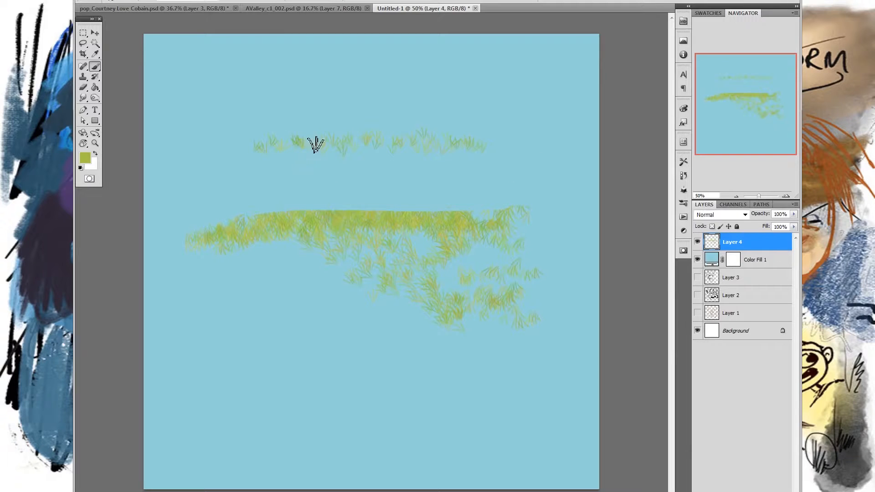
pyautogui.hotkey('ctrl', 'z')
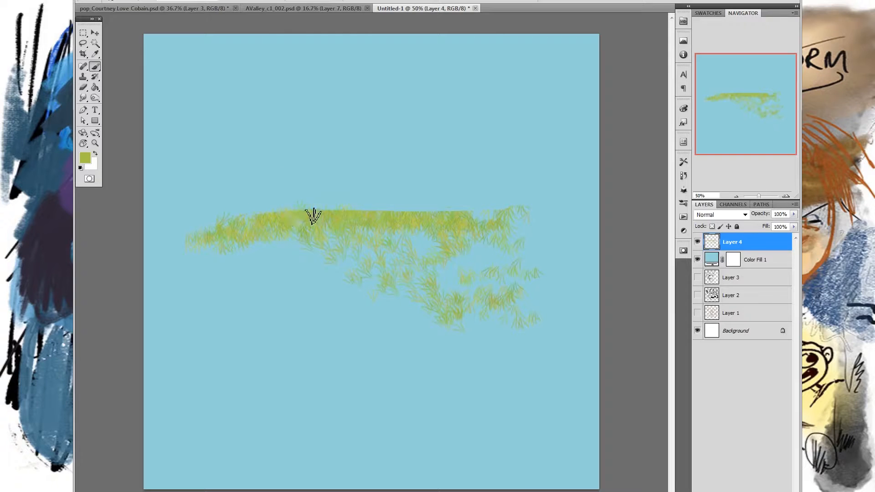
pyautogui.rightClick(380, 165)
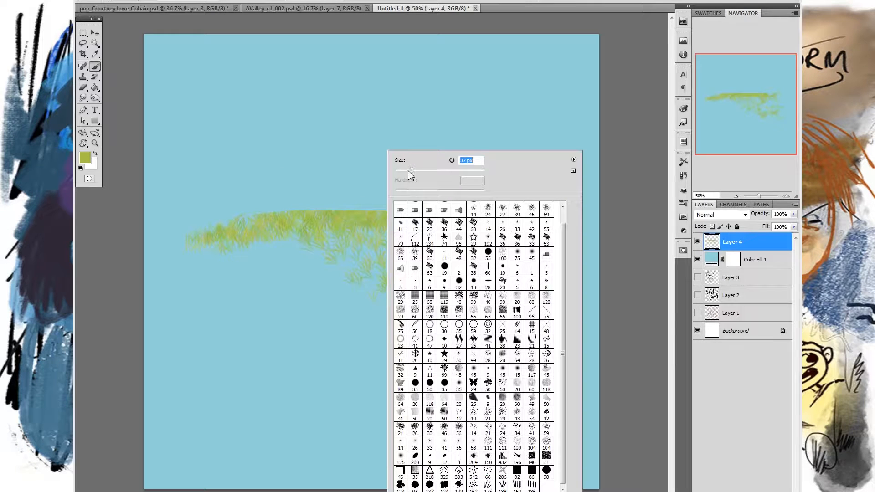
pyautogui.moveTo(311, 141); pyautogui.dragTo(461, 142)
pyautogui.hotkey('ctrl', 'z')
pyautogui.hotkey('ctrl', 'z')
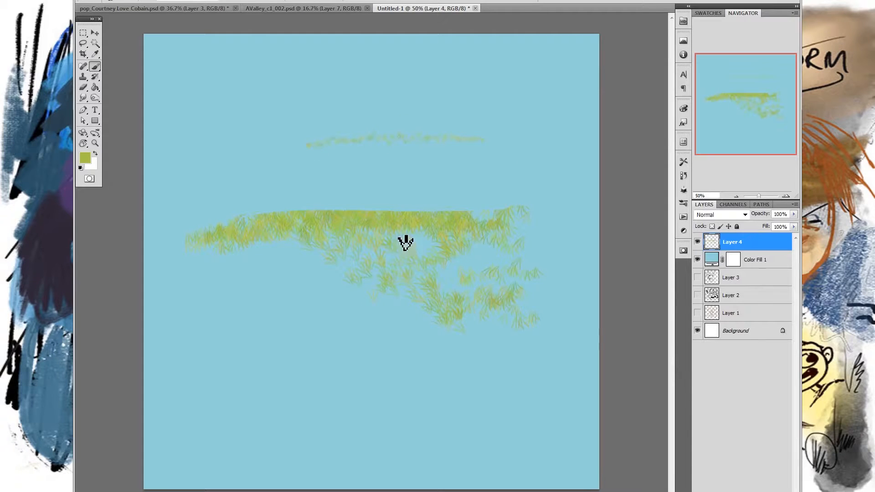
# - Paint fine grass along a gently curving hill ridge spanning the full canvas width, rising towards the right side
pyautogui.moveTo(220, 228)
pyautogui.mouseDown()
pyautogui.moveTo(316, 211)
pyautogui.moveTo(465, 217)
pyautogui.moveTo(528, 211)
pyautogui.moveTo(438, 217)
pyautogui.moveTo(539, 204)
pyautogui.moveTo(166, 238)
pyautogui.moveTo(334, 211)
pyautogui.moveTo(551, 204)
pyautogui.moveTo(590, 197)
pyautogui.moveTo(472, 207)
pyautogui.moveTo(619, 179)
pyautogui.moveTo(441, 217)
pyautogui.moveTo(595, 190)
pyautogui.moveTo(526, 206)
pyautogui.mouseUp()
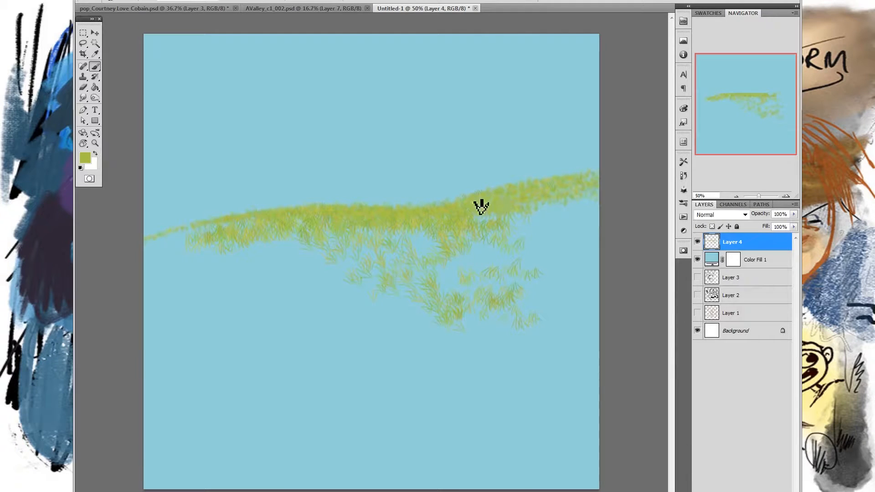
pyautogui.moveTo(378, 217)
pyautogui.mouseDown()
pyautogui.moveTo(280, 219)
pyautogui.moveTo(168, 244)
pyautogui.moveTo(207, 230)
pyautogui.moveTo(163, 248)
pyautogui.moveTo(239, 228)
pyautogui.moveTo(161, 245)
pyautogui.moveTo(218, 242)
pyautogui.moveTo(150, 249)
pyautogui.moveTo(300, 223)
pyautogui.moveTo(269, 224)
pyautogui.moveTo(337, 225)
pyautogui.moveTo(323, 214)
pyautogui.moveTo(331, 211)
pyautogui.moveTo(318, 223)
pyautogui.moveTo(329, 229)
pyautogui.moveTo(310, 237)
pyautogui.moveTo(506, 205)
pyautogui.moveTo(492, 235)
pyautogui.moveTo(615, 194)
pyautogui.moveTo(561, 232)
pyautogui.moveTo(503, 218)
pyautogui.moveTo(453, 236)
pyautogui.moveTo(491, 214)
pyautogui.mouseUp()
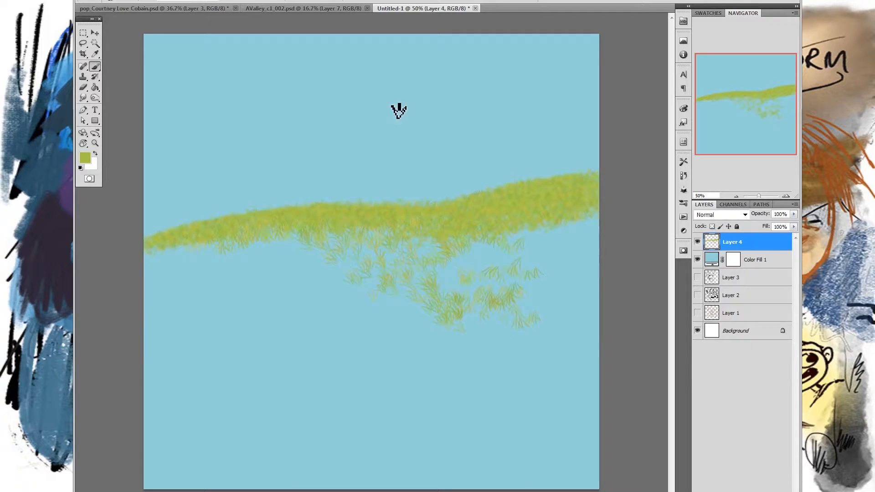
pyautogui.click(419, 138)
pyautogui.click(447, 168)
# - Extend the grass hill downward in rows with progressively larger brush sizes, finishing at 71 px
pyautogui.rightClick(499, 202)
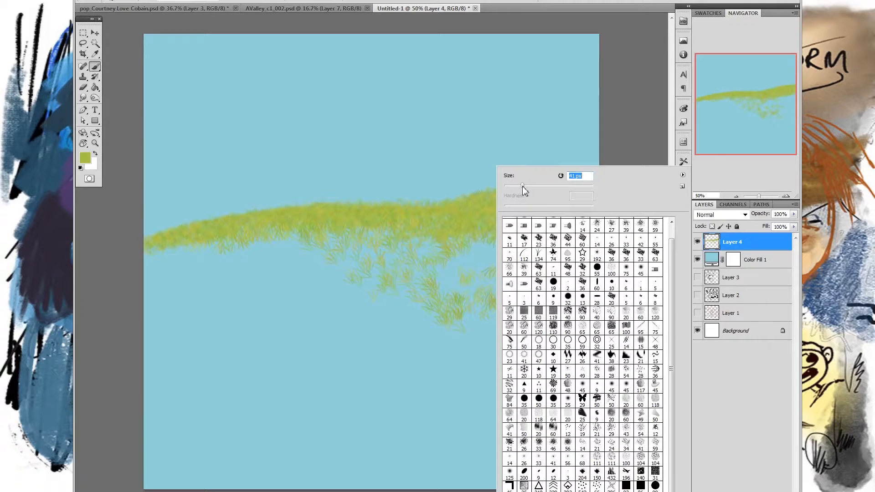
pyautogui.click(158, 260)
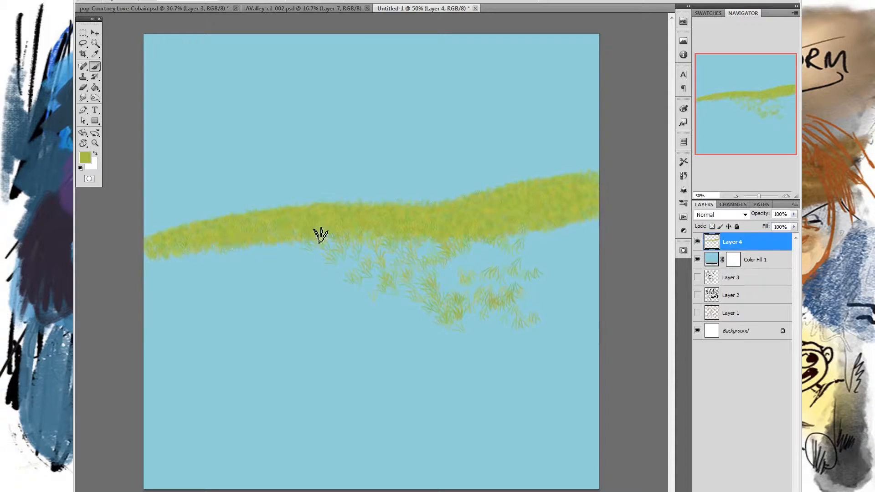
pyautogui.rightClick(508, 217)
pyautogui.moveTo(529, 186); pyautogui.dragTo(540, 187)
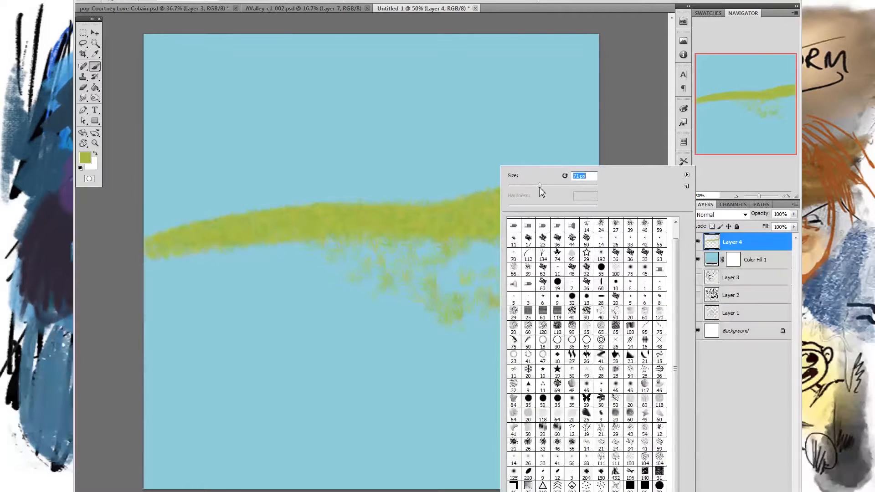
pyautogui.moveTo(153, 257)
pyautogui.mouseDown()
pyautogui.moveTo(204, 254)
pyautogui.moveTo(326, 230)
pyautogui.moveTo(314, 234)
pyautogui.moveTo(478, 233)
pyautogui.moveTo(562, 206)
pyautogui.moveTo(568, 218)
pyautogui.moveTo(526, 239)
pyautogui.moveTo(241, 252)
pyautogui.moveTo(285, 248)
pyautogui.moveTo(172, 263)
pyautogui.moveTo(140, 279)
pyautogui.moveTo(303, 244)
pyautogui.moveTo(300, 259)
pyautogui.moveTo(454, 243)
pyautogui.moveTo(400, 257)
pyautogui.moveTo(544, 233)
pyautogui.moveTo(606, 207)
pyautogui.moveTo(561, 243)
pyautogui.moveTo(481, 248)
pyautogui.moveTo(444, 263)
pyautogui.moveTo(270, 263)
pyautogui.moveTo(340, 246)
pyautogui.moveTo(178, 280)
pyautogui.moveTo(359, 246)
pyautogui.moveTo(361, 257)
pyautogui.moveTo(527, 243)
pyautogui.moveTo(346, 244)
pyautogui.moveTo(561, 222)
pyautogui.moveTo(564, 230)
pyautogui.moveTo(541, 239)
pyautogui.moveTo(586, 229)
pyautogui.moveTo(584, 236)
pyautogui.moveTo(467, 256)
pyautogui.moveTo(257, 258)
pyautogui.moveTo(162, 269)
pyautogui.mouseUp()
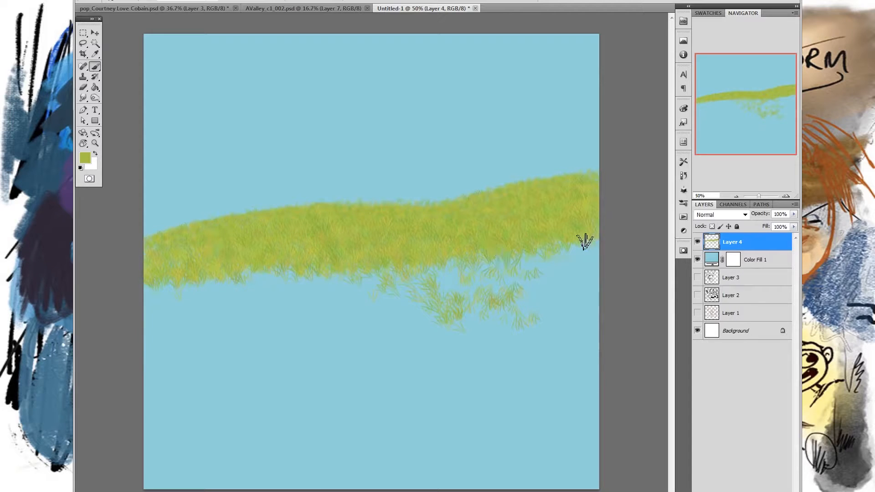
pyautogui.moveTo(420, 271)
pyautogui.mouseDown()
pyautogui.moveTo(487, 262)
pyautogui.moveTo(411, 252)
pyautogui.moveTo(436, 247)
pyautogui.mouseUp()
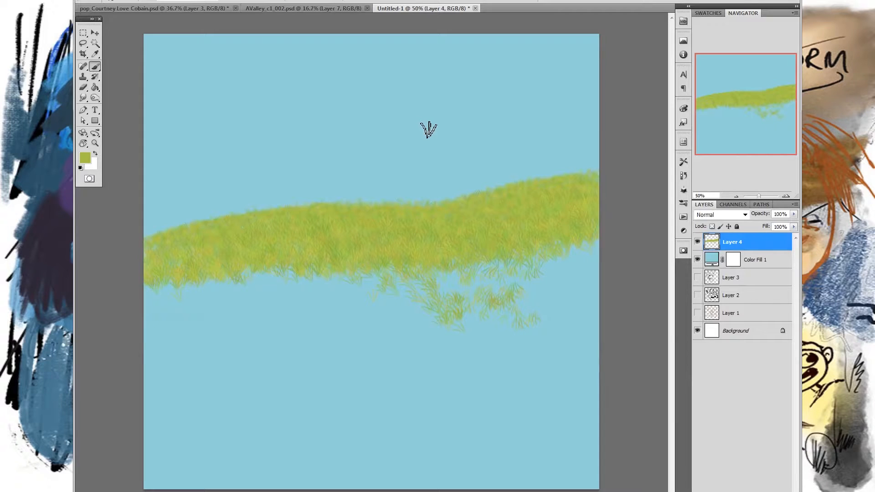
# - Set the foreground colour to a pale green with a hue of 120° and try it along the hill's upper edge, undoing the stroke
pyautogui.click(87, 160)
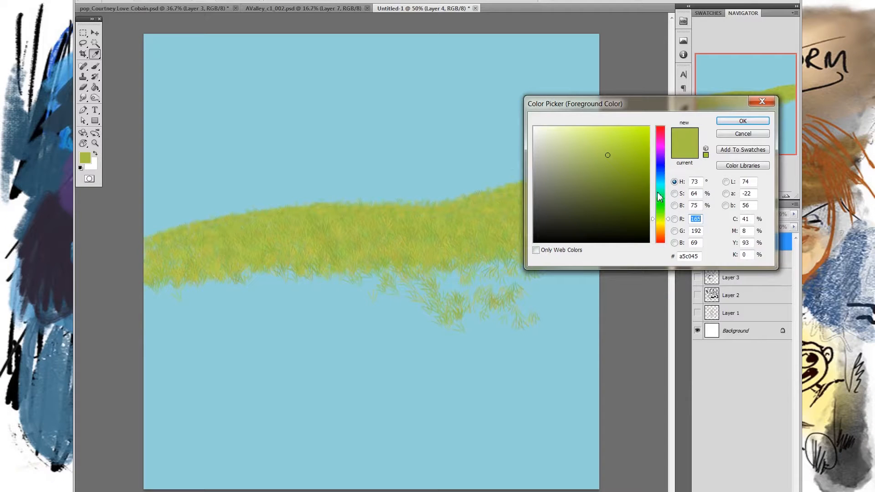
pyautogui.click(658, 194)
pyautogui.moveTo(660, 198); pyautogui.dragTo(661, 205)
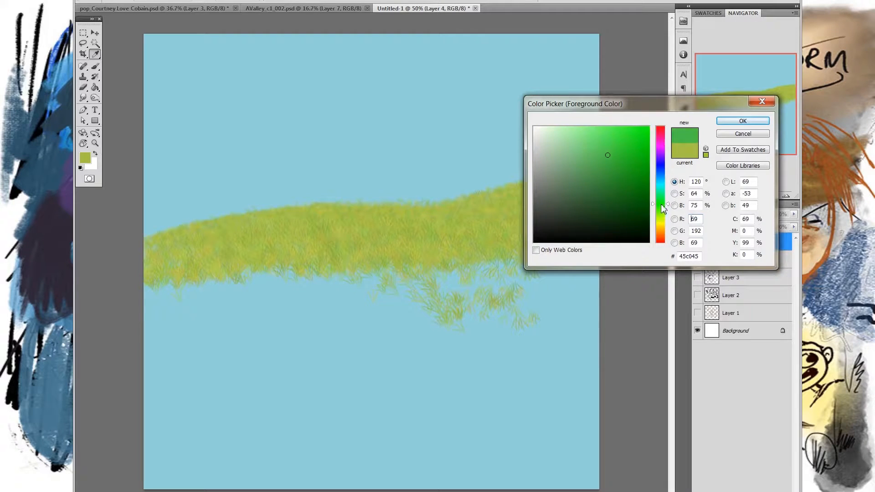
pyautogui.moveTo(602, 159); pyautogui.dragTo(581, 140)
pyautogui.click(726, 122)
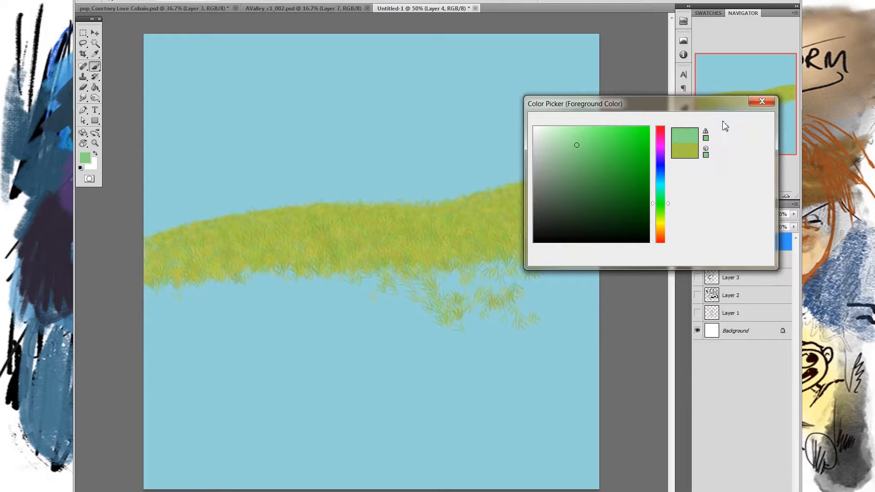
pyautogui.moveTo(178, 233); pyautogui.dragTo(561, 178)
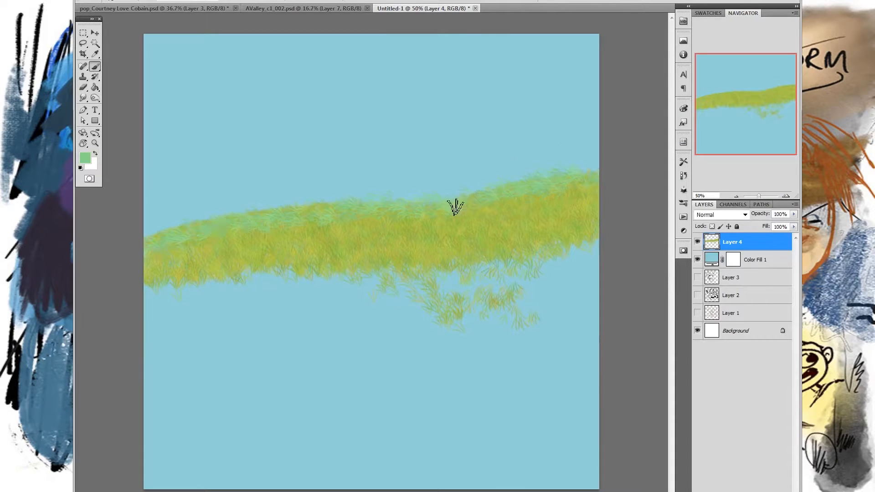
pyautogui.hotkey('ctrl', 'alt', 'z')
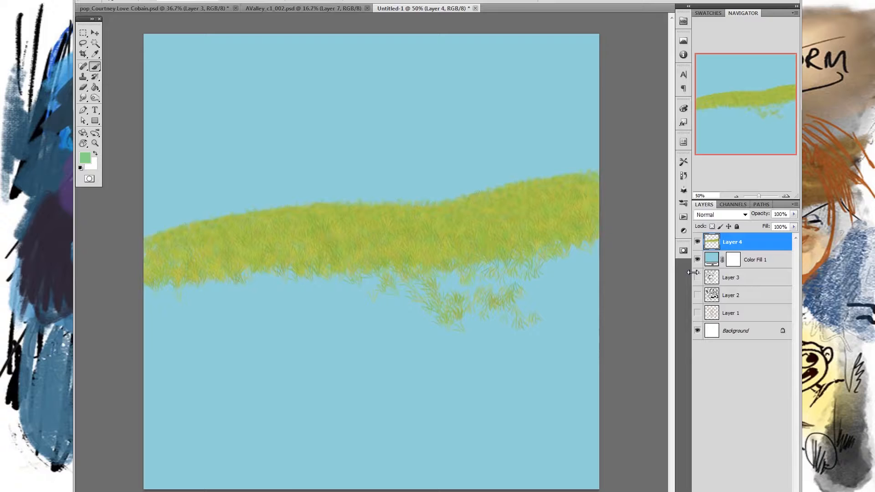
# - Use Hue/Saturation to shift the grass layer towards green, with saturation at -26 and slightly raised lightness
pyautogui.press('i')
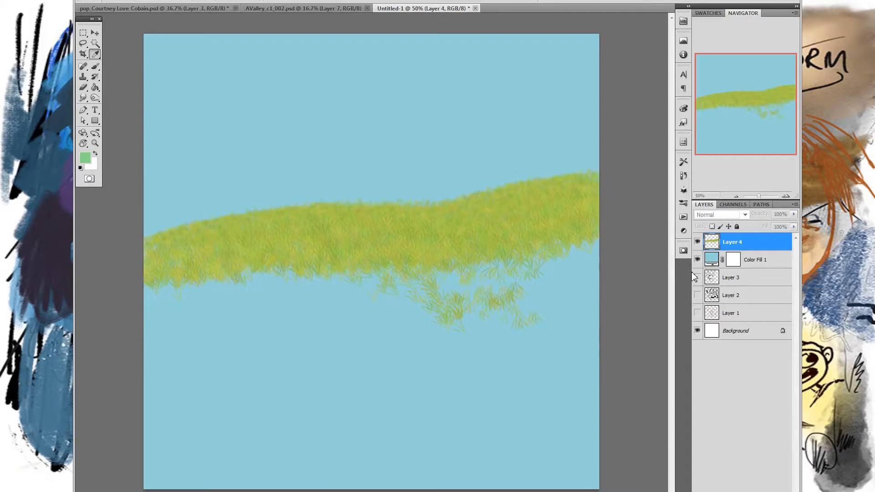
pyautogui.hotkey('ctrl', 'u')
pyautogui.moveTo(400, 160); pyautogui.dragTo(565, 68)
pyautogui.moveTo(571, 129); pyautogui.dragTo(578, 182)
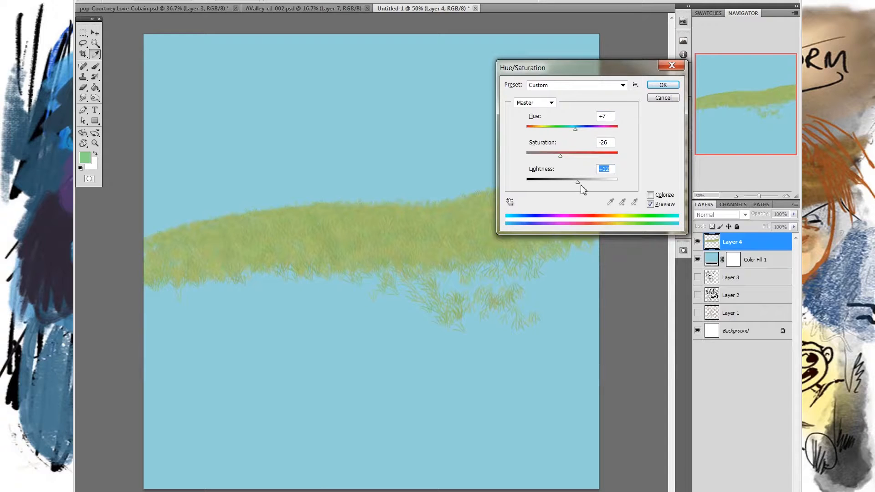
pyautogui.moveTo(576, 130); pyautogui.dragTo(586, 129)
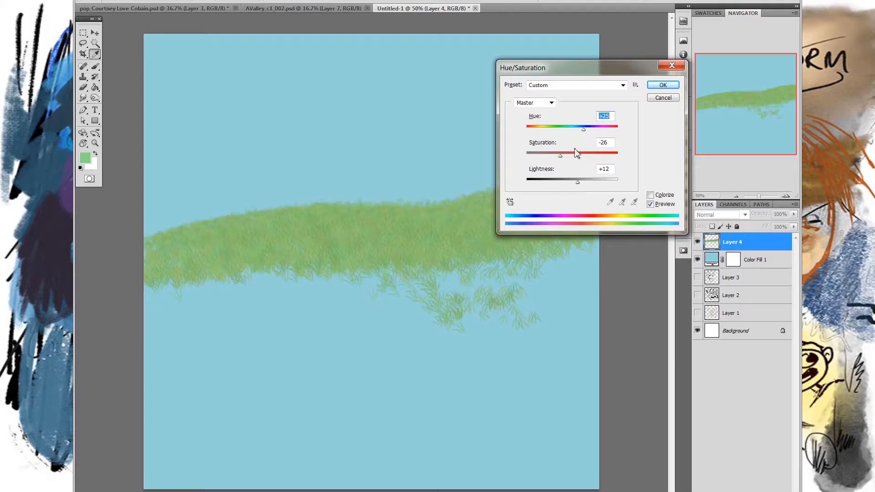
pyautogui.moveTo(578, 182); pyautogui.dragTo(579, 182)
pyautogui.click(662, 85)
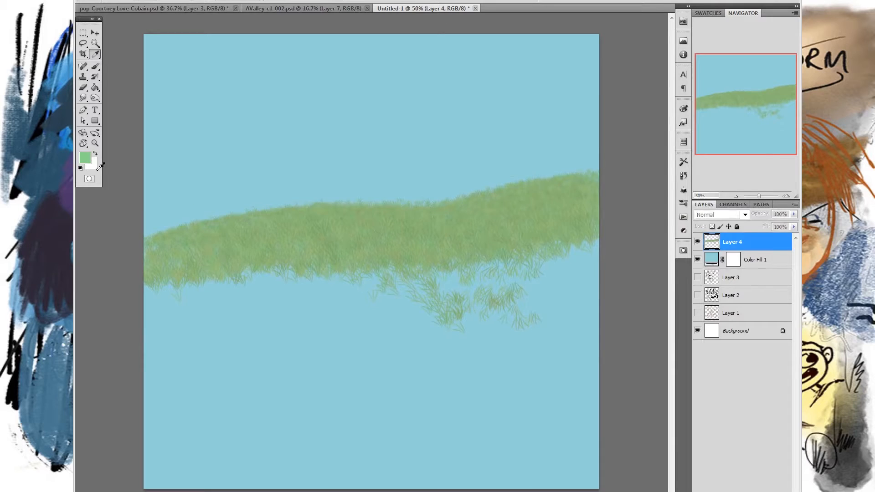
# - Set the foreground colour to fresh green #8fd55c and paint grass over the middle and lower part of the hill, leaving the ridge muted
pyautogui.click(85, 158)
pyautogui.click(659, 211)
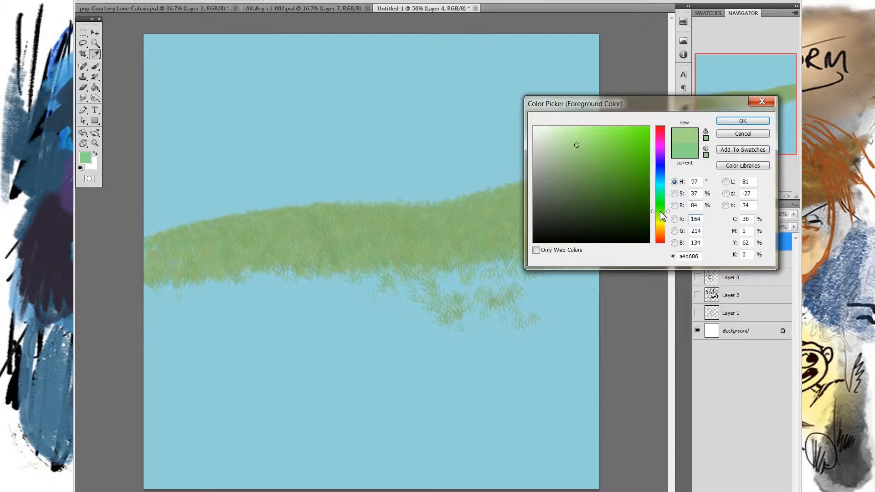
pyautogui.click(599, 146)
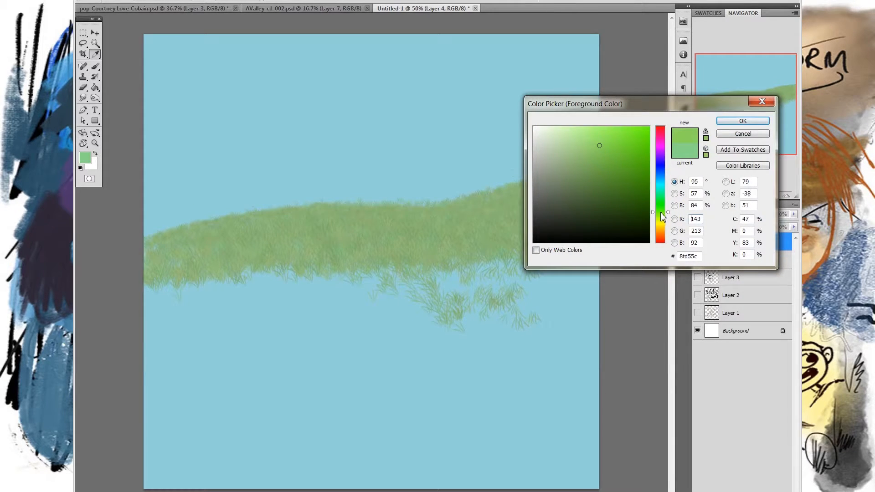
pyautogui.click(731, 122)
pyautogui.press('b')
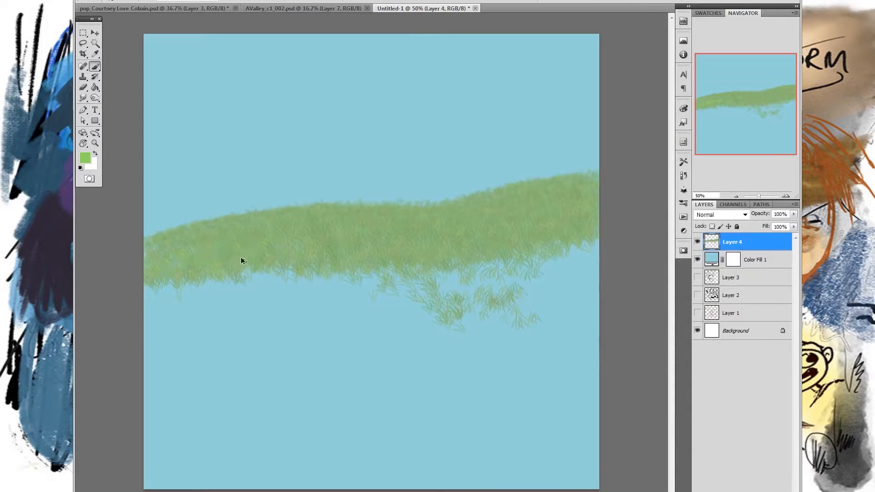
pyautogui.moveTo(167, 263)
pyautogui.mouseDown()
pyautogui.moveTo(281, 248)
pyautogui.moveTo(275, 237)
pyautogui.moveTo(190, 261)
pyautogui.moveTo(269, 249)
pyautogui.moveTo(260, 240)
pyautogui.moveTo(463, 225)
pyautogui.moveTo(535, 204)
pyautogui.moveTo(578, 217)
pyautogui.moveTo(279, 260)
pyautogui.moveTo(239, 250)
pyautogui.moveTo(161, 277)
pyautogui.mouseUp()
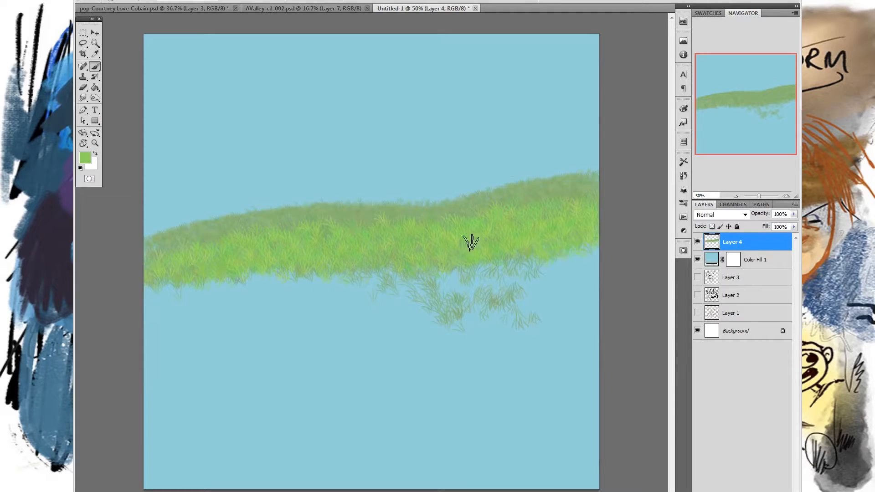
# - Adjust the grass brush size and set the foreground colour to yellow-green #b2df45
pyautogui.rightClick(414, 240)
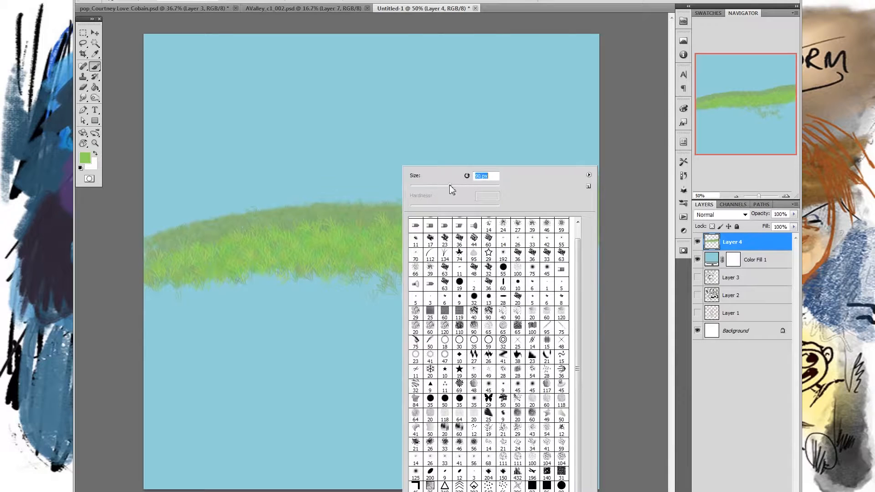
pyautogui.click(620, 151)
pyautogui.click(84, 156)
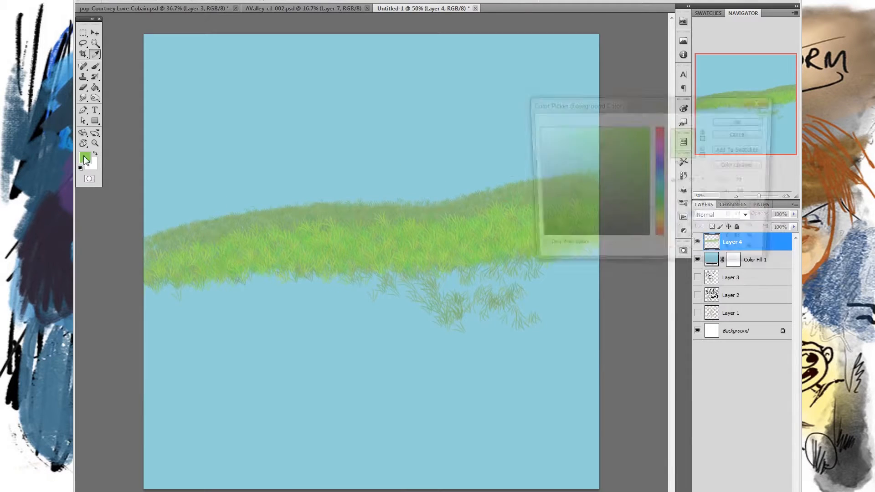
pyautogui.moveTo(659, 219); pyautogui.dragTo(661, 218)
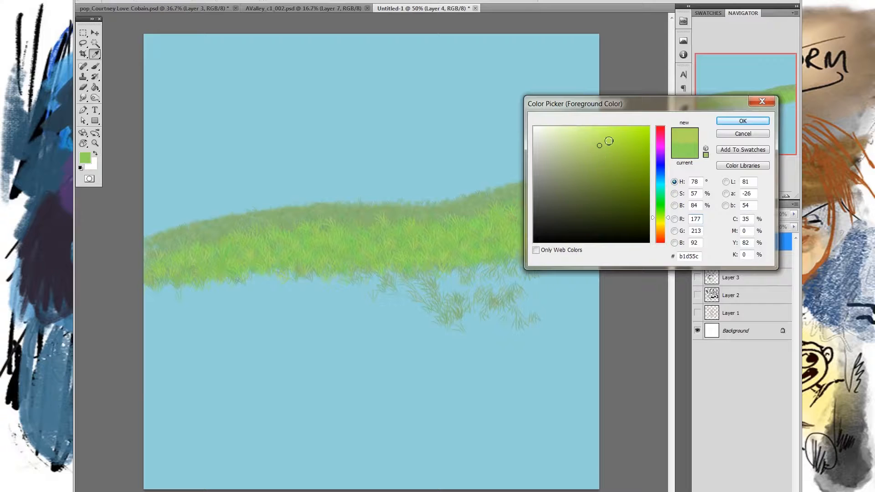
pyautogui.click(723, 120)
# - Paint yellow-green grass in overlapping rows across the full canvas width, covering the stray tufts and extending the hill's lower edge
pyautogui.moveTo(157, 293)
pyautogui.mouseDown()
pyautogui.moveTo(176, 282)
pyautogui.moveTo(356, 278)
pyautogui.moveTo(411, 260)
pyautogui.moveTo(382, 273)
pyautogui.moveTo(433, 281)
pyautogui.moveTo(565, 232)
pyautogui.moveTo(547, 260)
pyautogui.moveTo(504, 279)
pyautogui.moveTo(388, 288)
pyautogui.moveTo(439, 271)
pyautogui.moveTo(363, 287)
pyautogui.mouseUp()
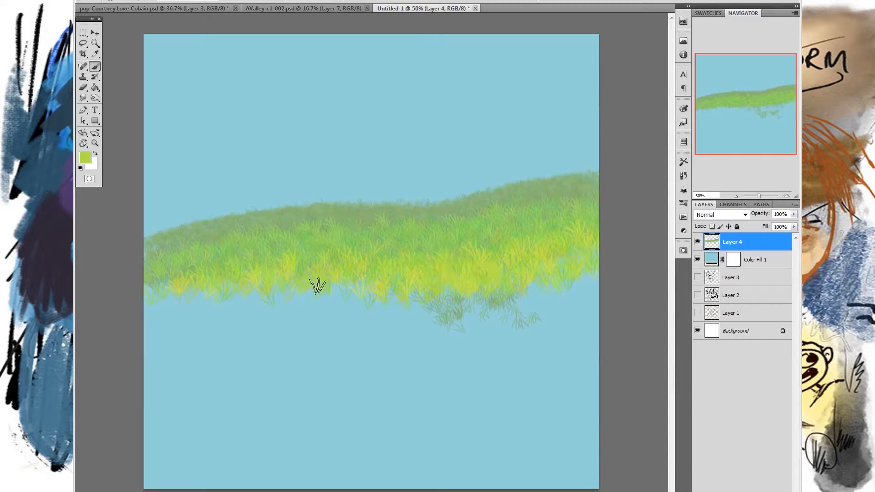
pyautogui.moveTo(294, 283)
pyautogui.mouseDown()
pyautogui.moveTo(176, 293)
pyautogui.moveTo(151, 277)
pyautogui.moveTo(233, 294)
pyautogui.moveTo(197, 277)
pyautogui.moveTo(314, 292)
pyautogui.moveTo(320, 302)
pyautogui.mouseUp()
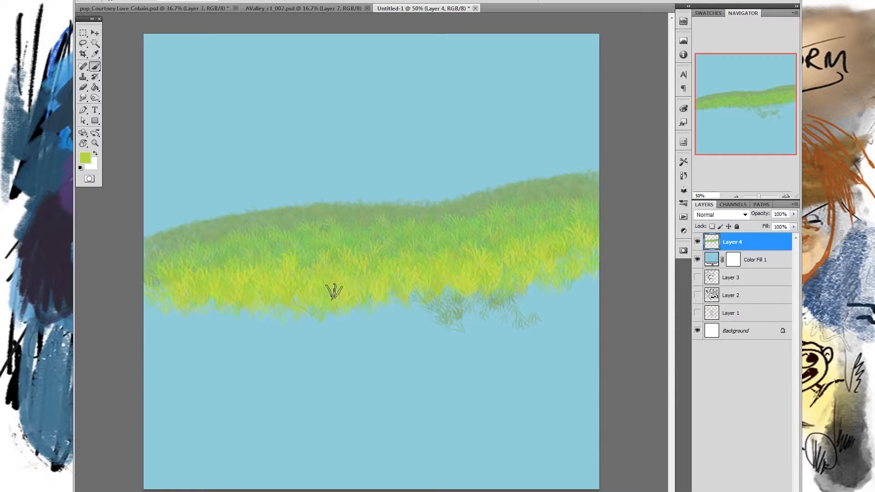
pyautogui.moveTo(402, 297)
pyautogui.mouseDown()
pyautogui.moveTo(435, 302)
pyautogui.moveTo(591, 241)
pyautogui.moveTo(556, 283)
pyautogui.moveTo(590, 285)
pyautogui.mouseUp()
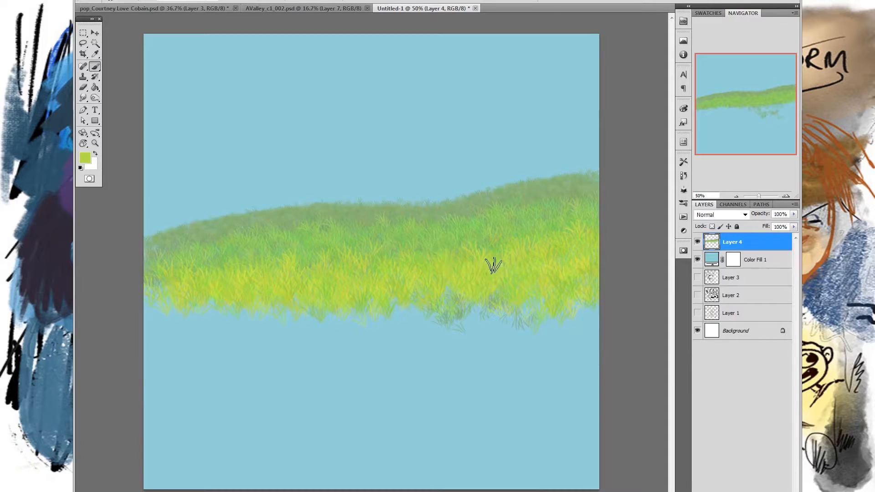
pyautogui.moveTo(206, 301)
pyautogui.mouseDown()
pyautogui.moveTo(445, 309)
pyautogui.moveTo(513, 293)
pyautogui.moveTo(448, 297)
pyautogui.moveTo(529, 299)
pyautogui.moveTo(441, 296)
pyautogui.mouseUp()
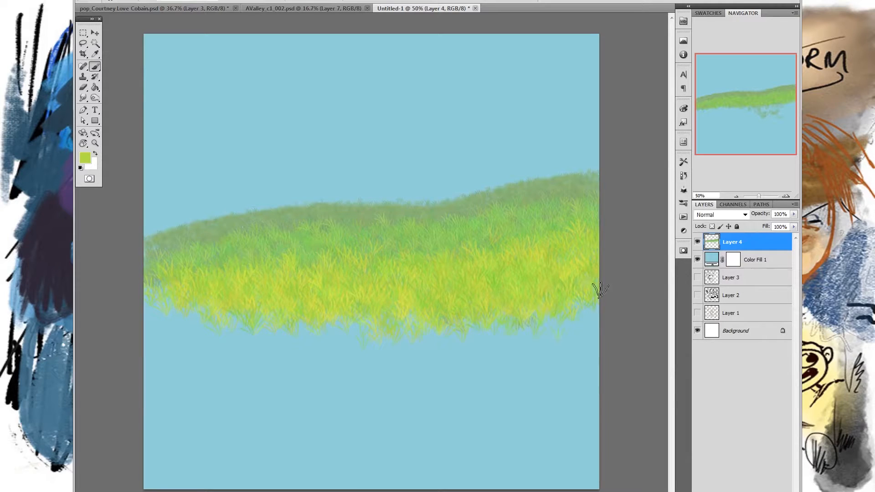
# - Switch to another grass brush preset with a different blade shape and test it in the blue sky, undoing the stroke
pyautogui.rightClick(493, 222)
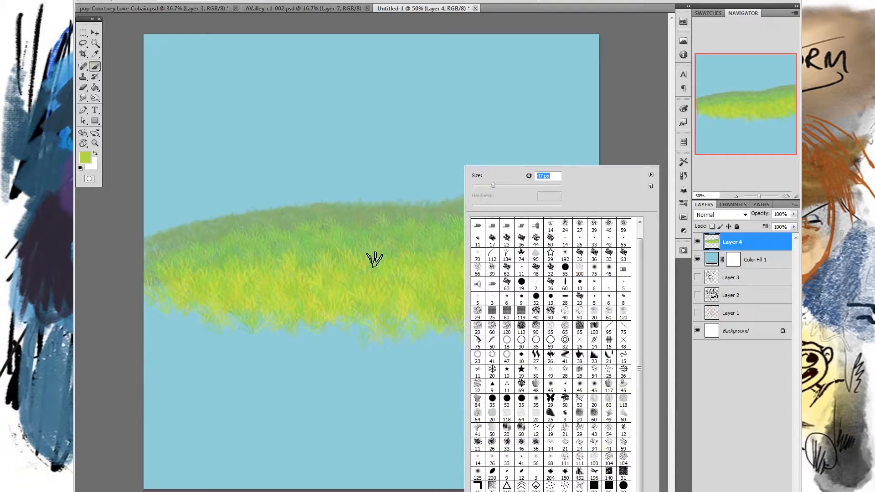
pyautogui.click(622, 131)
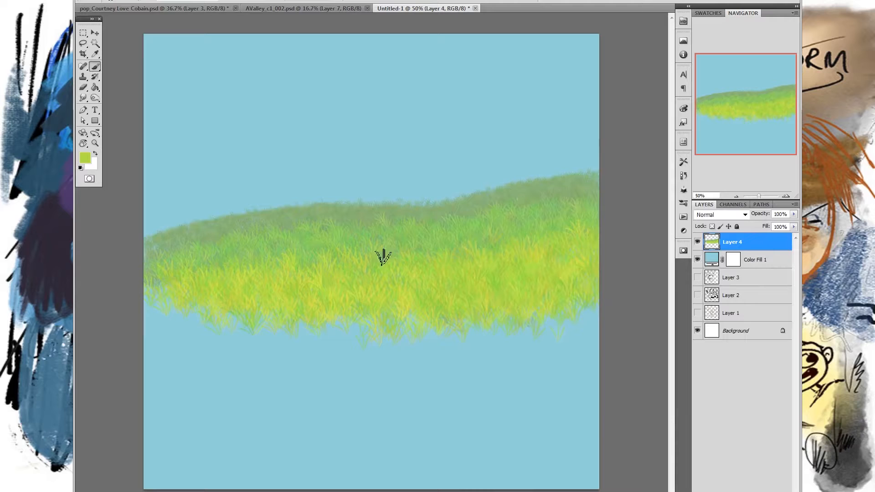
pyautogui.click(87, 1)
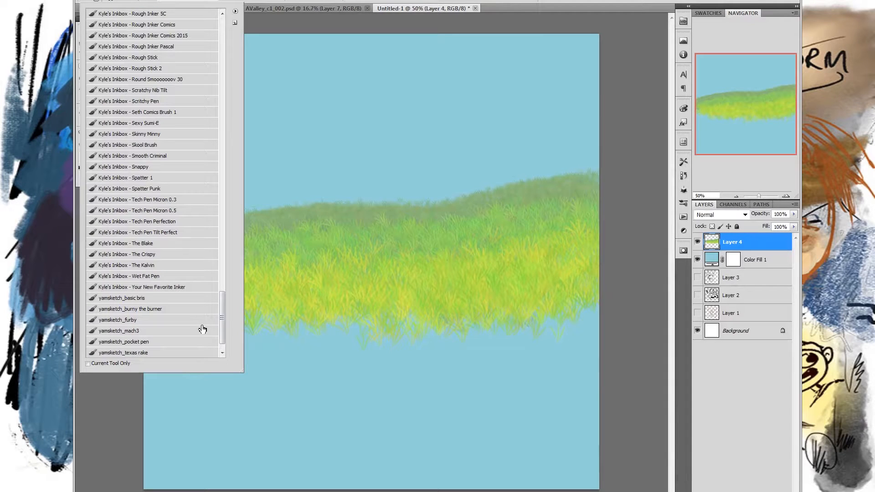
pyautogui.click(185, 320)
pyautogui.click(616, 264)
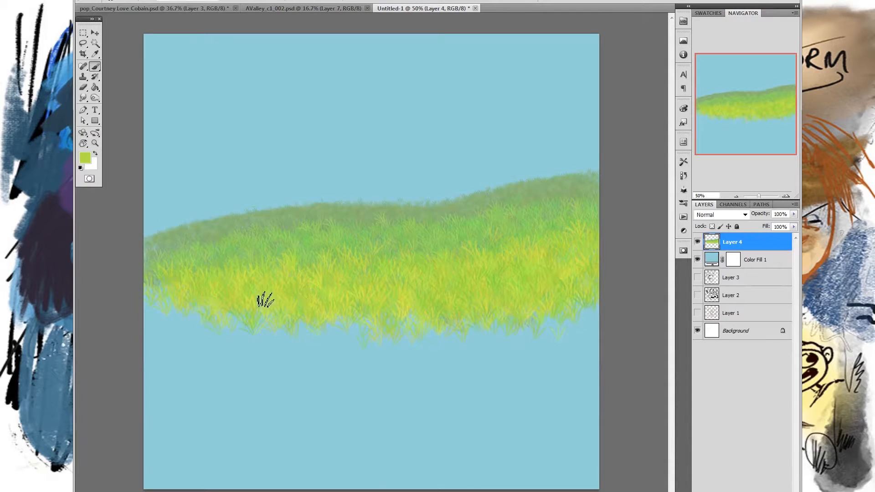
pyautogui.moveTo(338, 142); pyautogui.dragTo(446, 143)
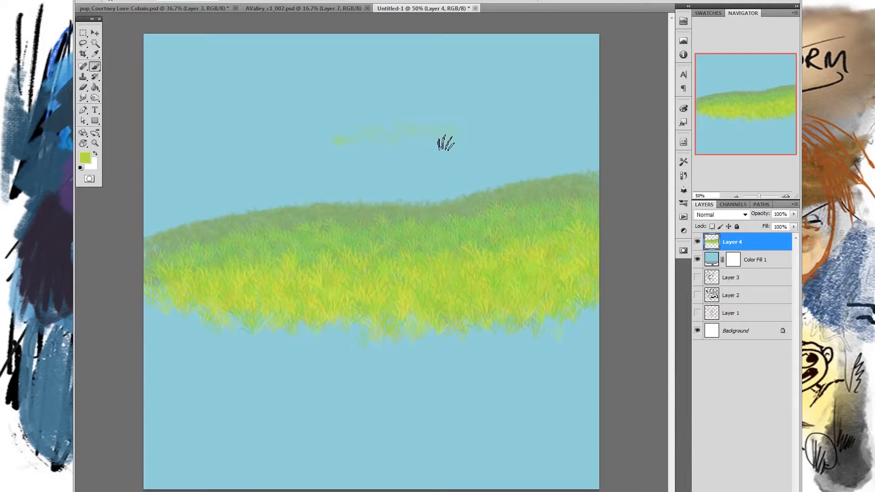
pyautogui.hotkey('ctrl', 'z')
# - Set the foreground colour to a slightly darkened, saturated green with a hue of 85°
pyautogui.click(86, 160)
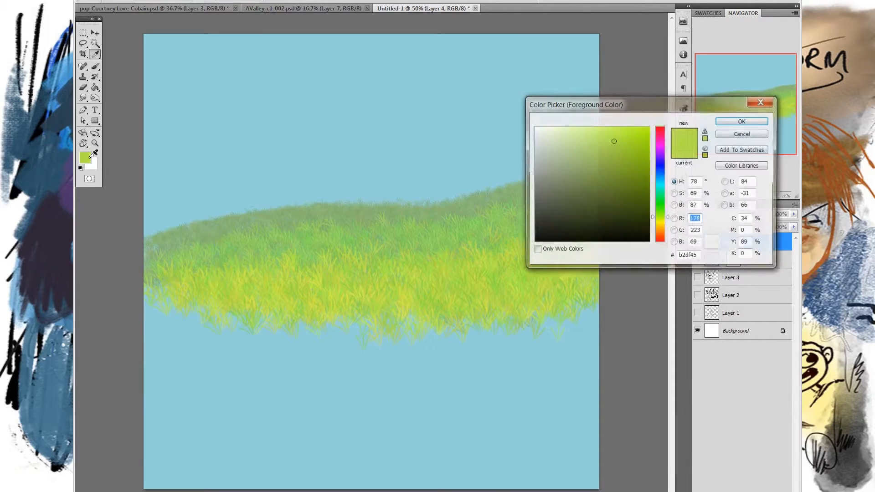
pyautogui.moveTo(657, 234); pyautogui.dragTo(663, 217)
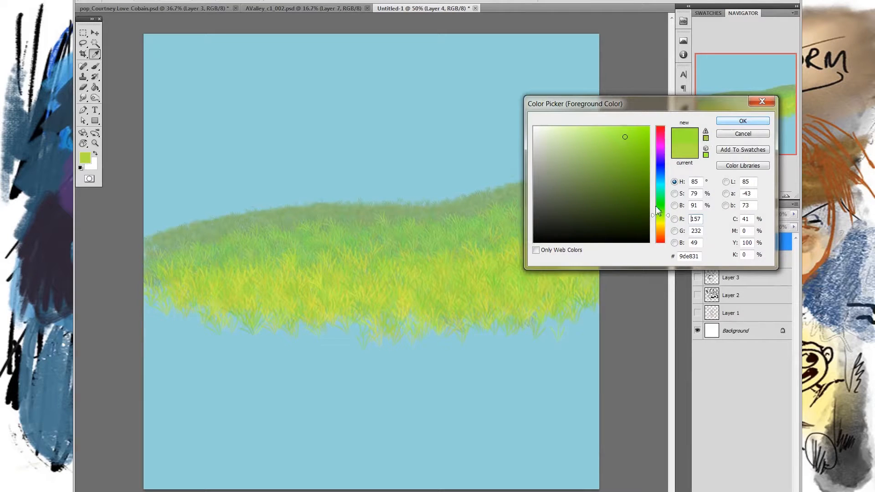
pyautogui.click(726, 123)
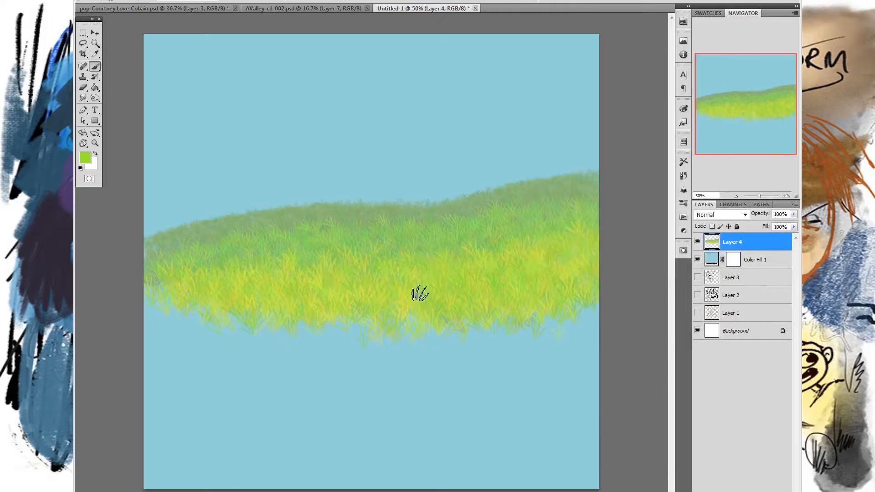
pyautogui.click(85, 157)
pyautogui.moveTo(627, 138); pyautogui.dragTo(629, 146)
pyautogui.click(726, 122)
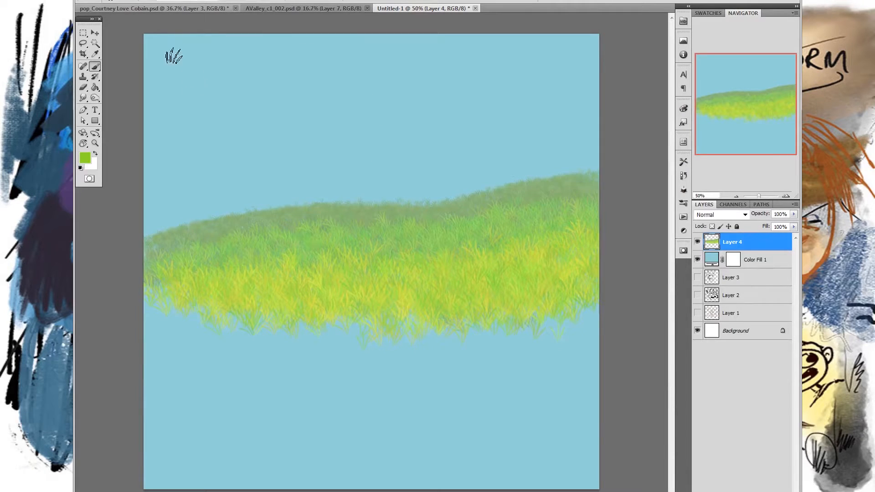
# - Enable Color Dynamics for the grass brush with hue jitter 9%, saturation jitter 5% and brightness jitter 9%
pyautogui.press('F5')
pyautogui.click(502, 93)
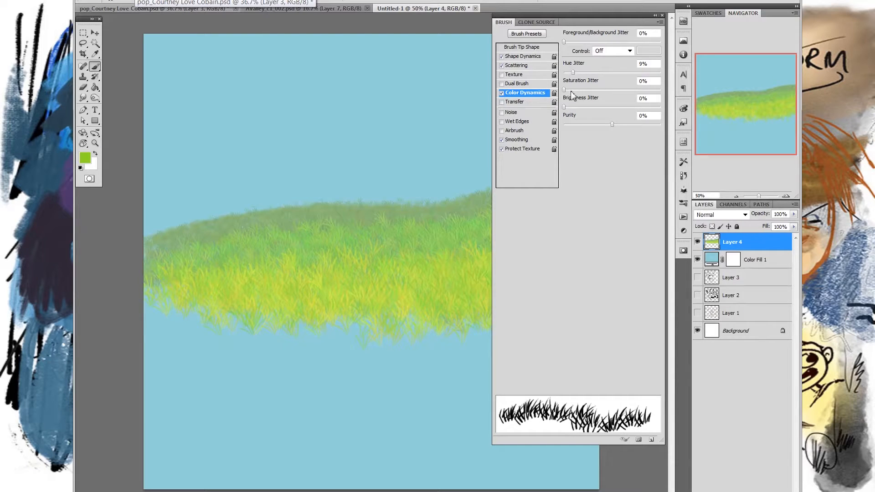
pyautogui.click(568, 90)
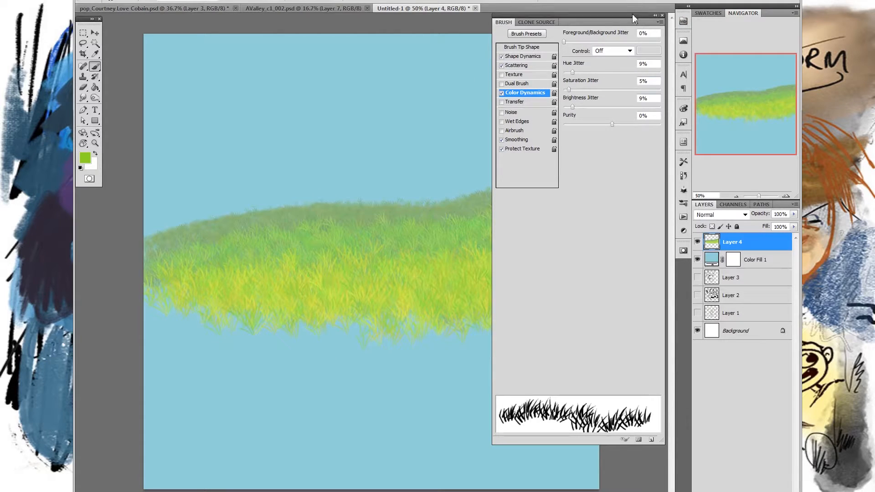
pyautogui.press('F5')
# - Resize the brush, try grass along the hill's lower edge, and change the foreground colour to vivid green #8de214
pyautogui.rightClick(420, 167)
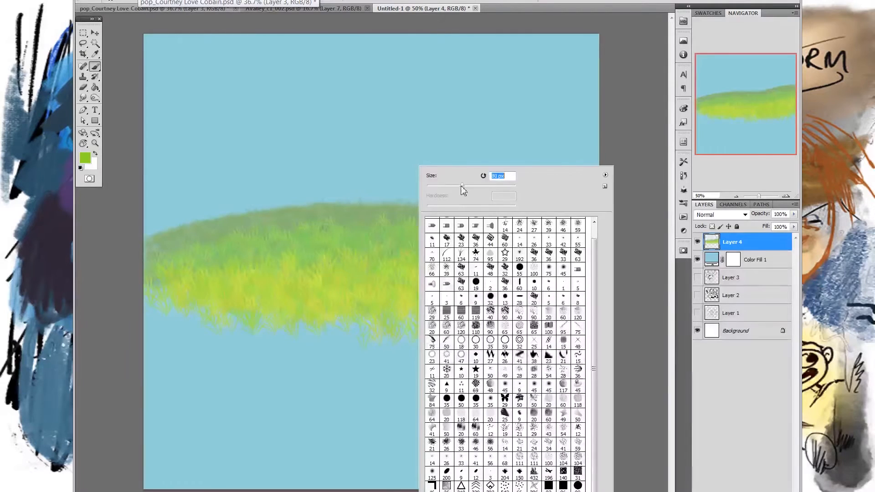
pyautogui.moveTo(211, 340)
pyautogui.mouseDown()
pyautogui.moveTo(275, 332)
pyautogui.moveTo(300, 347)
pyautogui.moveTo(438, 339)
pyautogui.moveTo(441, 324)
pyautogui.moveTo(449, 335)
pyautogui.moveTo(546, 316)
pyautogui.mouseUp()
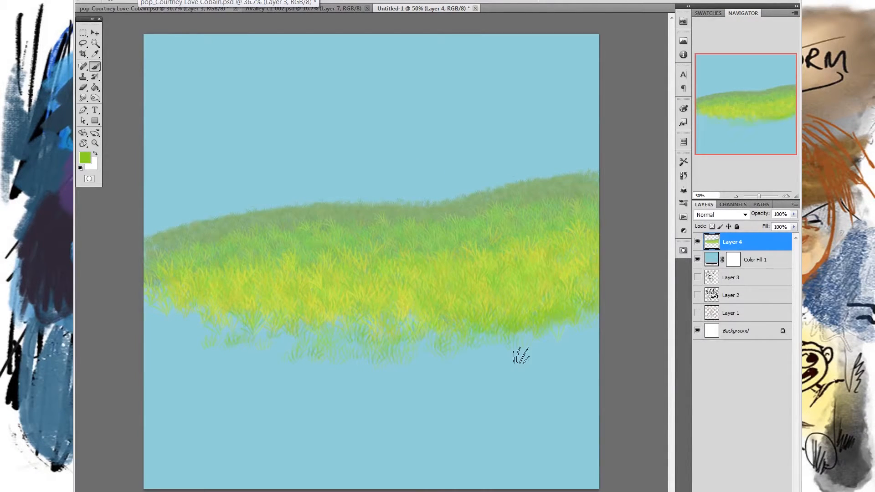
pyautogui.click(85, 157)
pyautogui.click(638, 140)
pyautogui.click(723, 123)
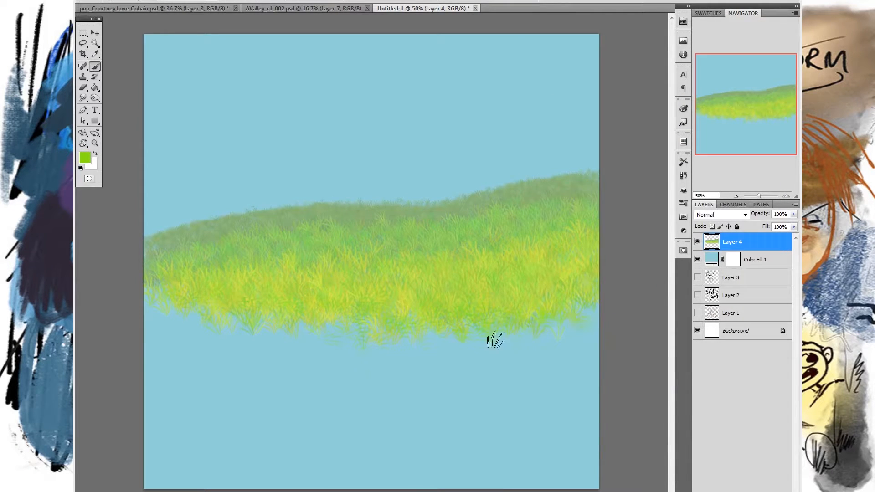
# - Set the foreground colour to darker olive green #85b60f and try it along the hill's lower edge, undoing the strokes
pyautogui.click(88, 157)
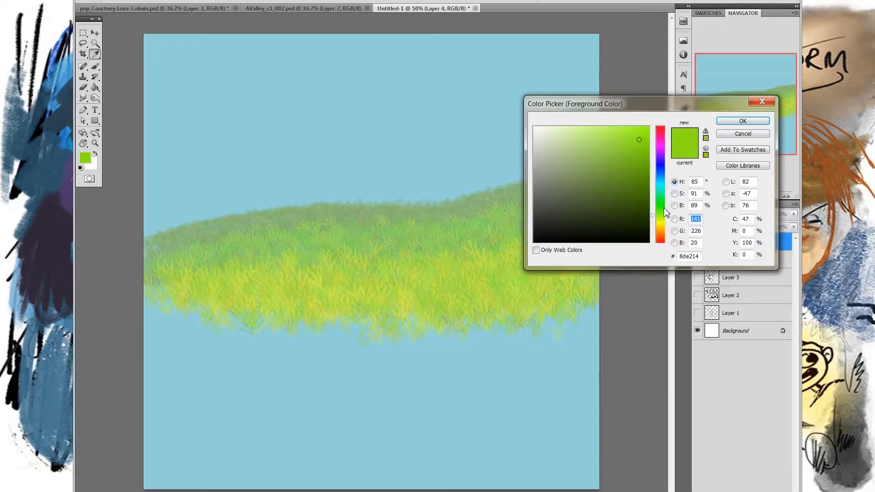
pyautogui.moveTo(664, 213); pyautogui.dragTo(665, 217)
pyautogui.moveTo(631, 152); pyautogui.dragTo(640, 159)
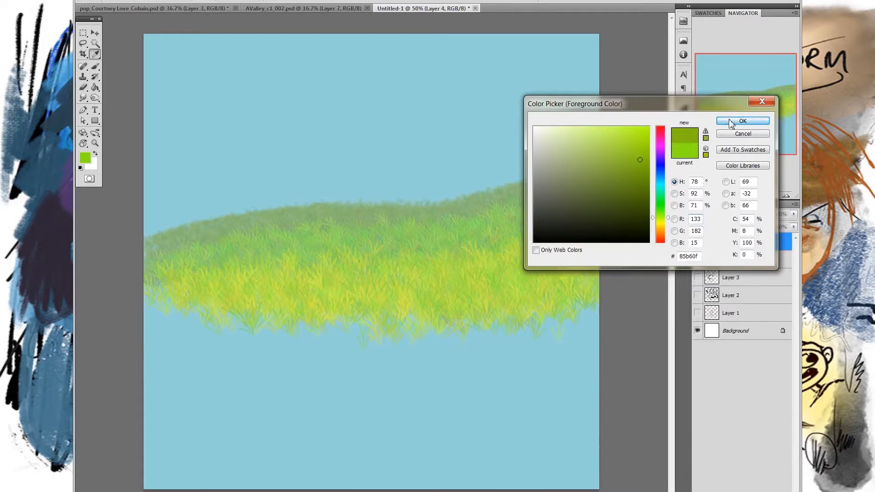
pyautogui.click(732, 122)
pyautogui.moveTo(155, 324)
pyautogui.mouseDown()
pyautogui.moveTo(385, 306)
pyautogui.moveTo(460, 310)
pyautogui.mouseUp()
pyautogui.moveTo(561, 290)
pyautogui.mouseDown()
pyautogui.moveTo(602, 299)
pyautogui.moveTo(562, 326)
pyautogui.mouseUp()
pyautogui.hotkey('ctrl', 'z')
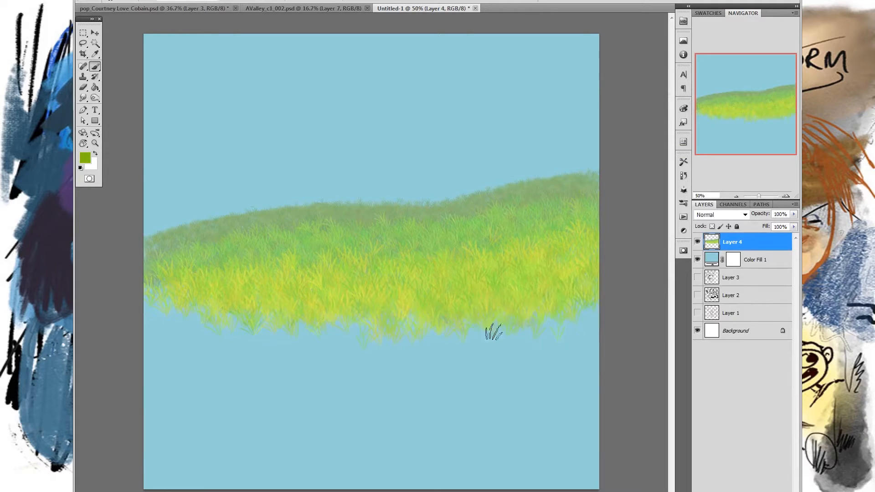
# - Adjust the brush size and paint olive green grass in overlapping rows below the yellow-green band, extending the hill towards the foreground
pyautogui.rightClick(493, 332)
pyautogui.moveTo(200, 318)
pyautogui.mouseDown()
pyautogui.moveTo(437, 324)
pyautogui.moveTo(588, 312)
pyautogui.moveTo(543, 296)
pyautogui.moveTo(319, 328)
pyautogui.moveTo(177, 310)
pyautogui.moveTo(498, 328)
pyautogui.moveTo(570, 315)
pyautogui.moveTo(501, 337)
pyautogui.moveTo(595, 263)
pyautogui.mouseUp()
pyautogui.moveTo(269, 319)
pyautogui.mouseDown()
pyautogui.moveTo(281, 350)
pyautogui.moveTo(359, 344)
pyautogui.moveTo(300, 326)
pyautogui.moveTo(355, 320)
pyautogui.moveTo(242, 350)
pyautogui.moveTo(546, 325)
pyautogui.mouseUp()
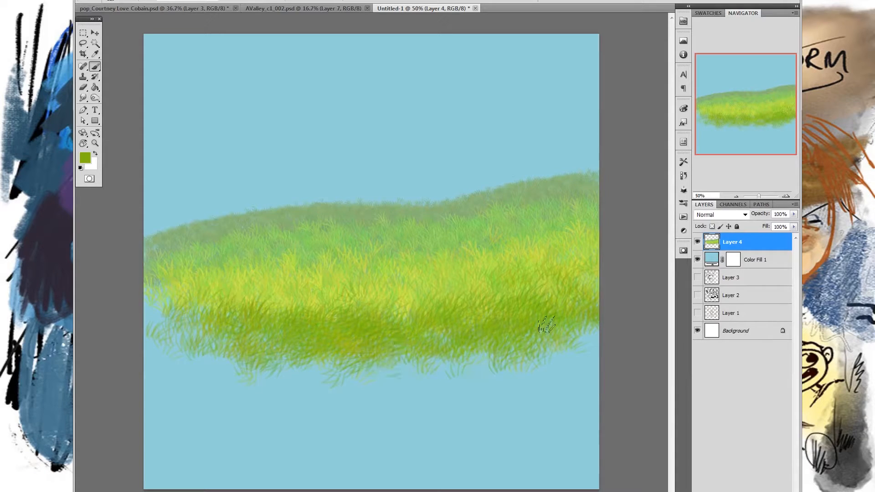
pyautogui.rightClick(349, 328)
pyautogui.click(631, 326)
pyautogui.moveTo(338, 354)
pyautogui.mouseDown()
pyautogui.moveTo(456, 354)
pyautogui.moveTo(366, 349)
pyautogui.mouseUp()
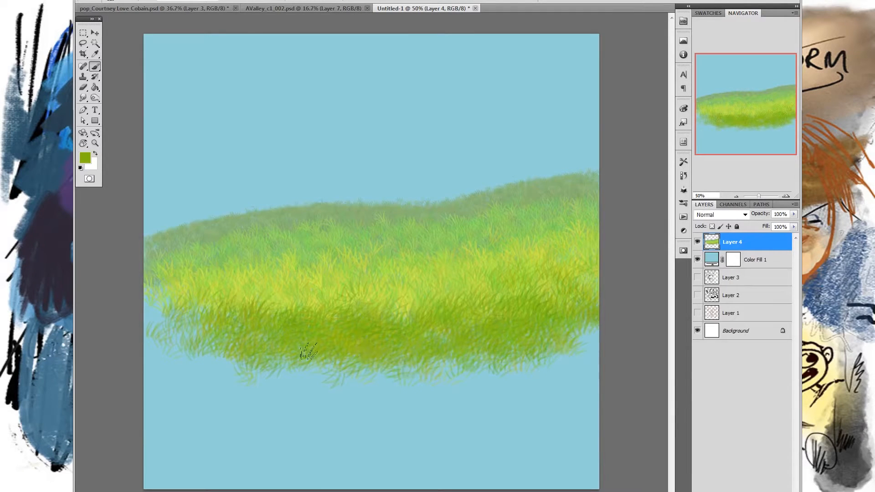
pyautogui.moveTo(517, 321)
pyautogui.mouseDown()
pyautogui.moveTo(354, 352)
pyautogui.moveTo(395, 351)
pyautogui.moveTo(479, 300)
pyautogui.mouseUp()
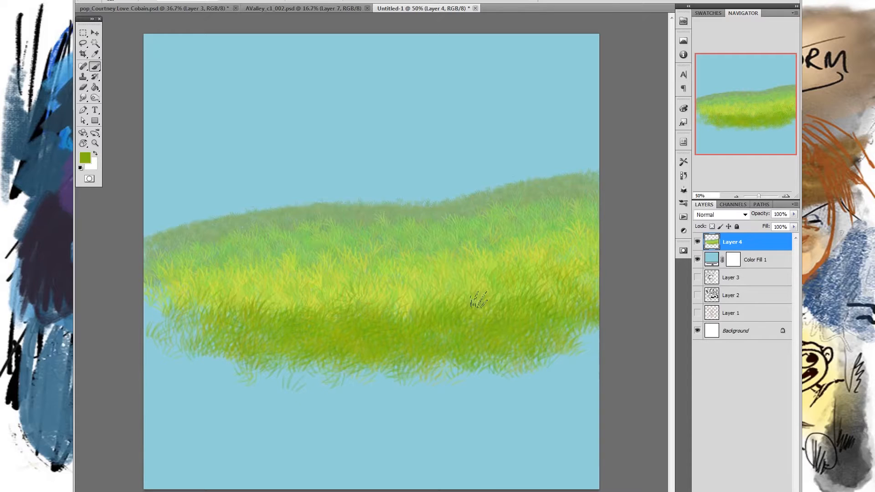
pyautogui.moveTo(234, 366)
pyautogui.mouseDown()
pyautogui.moveTo(563, 357)
pyautogui.moveTo(349, 375)
pyautogui.moveTo(538, 338)
pyautogui.moveTo(544, 346)
pyautogui.moveTo(513, 356)
pyautogui.mouseUp()
# - Set the foreground colour to a deeper green with hue 89° and paint grass over the hill's lower right foreground
pyautogui.click(85, 158)
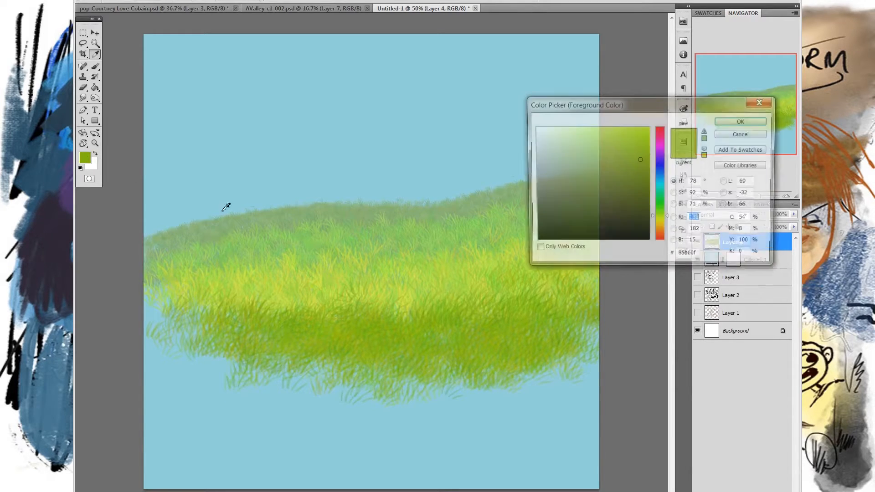
pyautogui.moveTo(658, 217); pyautogui.dragTo(658, 214)
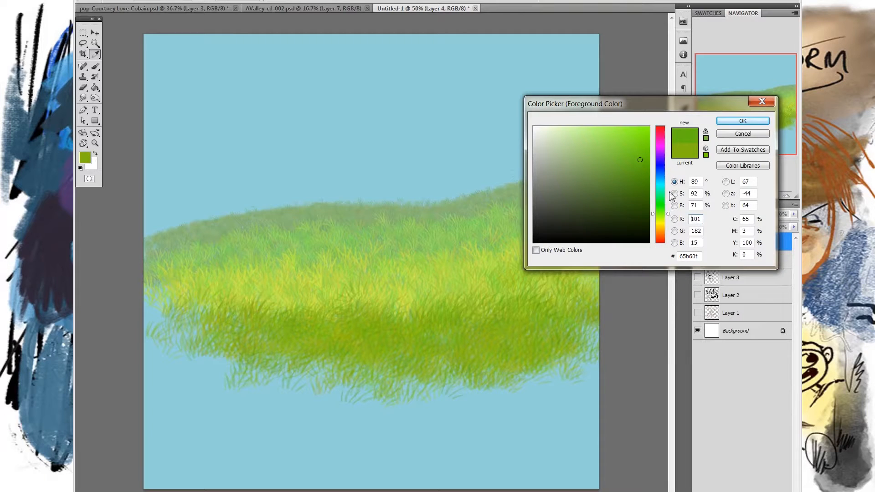
pyautogui.click(734, 121)
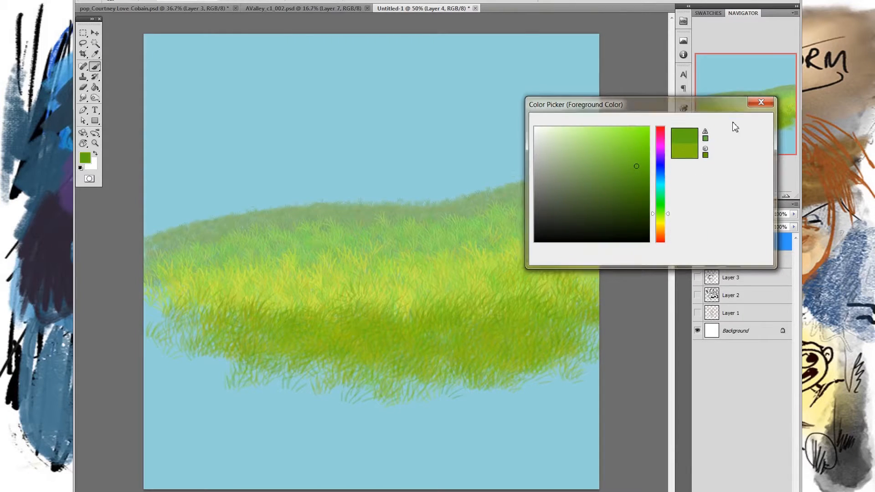
pyautogui.moveTo(548, 340)
pyautogui.mouseDown()
pyautogui.moveTo(473, 347)
pyautogui.moveTo(531, 326)
pyautogui.moveTo(501, 372)
pyautogui.moveTo(586, 339)
pyautogui.moveTo(556, 365)
pyautogui.moveTo(537, 358)
pyautogui.moveTo(467, 373)
pyautogui.moveTo(501, 388)
pyautogui.moveTo(396, 308)
pyautogui.mouseUp()
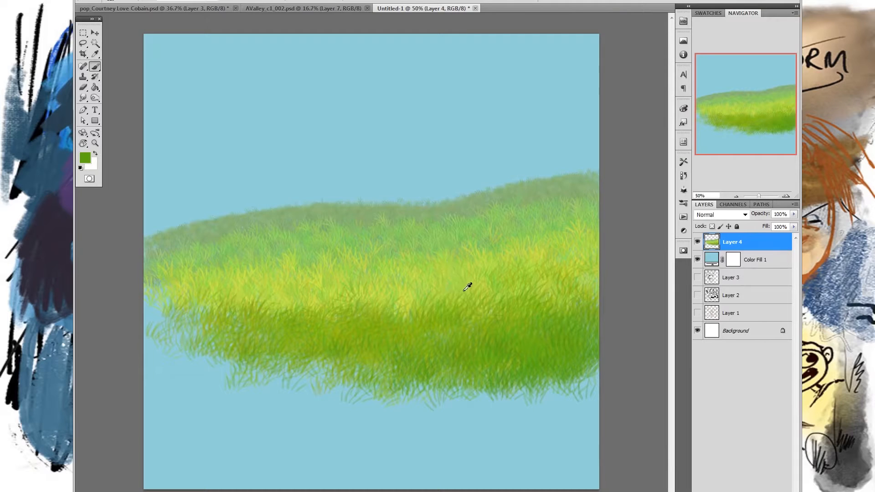
# - Sample yellow-green from the hill's middle band, adjust the brush size, and paint grass to blend the band's right half
pyautogui.keyDown('alt'); pyautogui.click(436, 280); pyautogui.keyUp('alt')
pyautogui.keyDown('alt'); pyautogui.click(426, 278); pyautogui.keyUp('alt')
pyautogui.rightClick(470, 266)
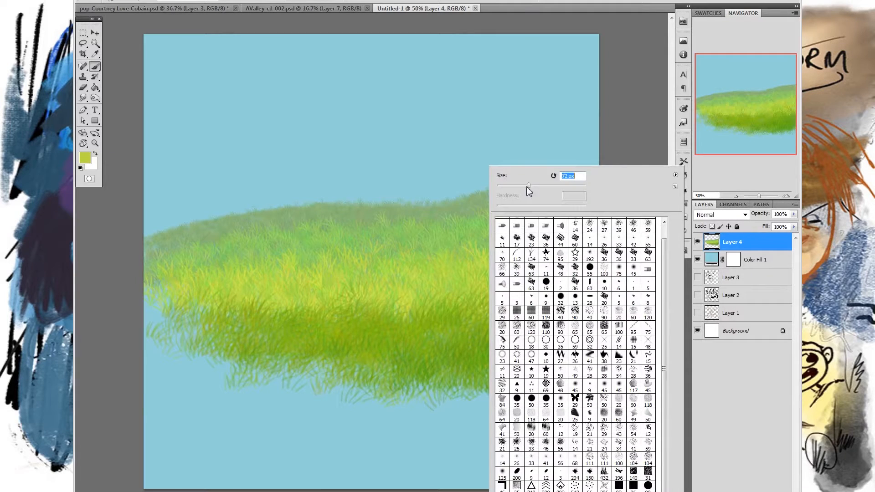
pyautogui.click(423, 272)
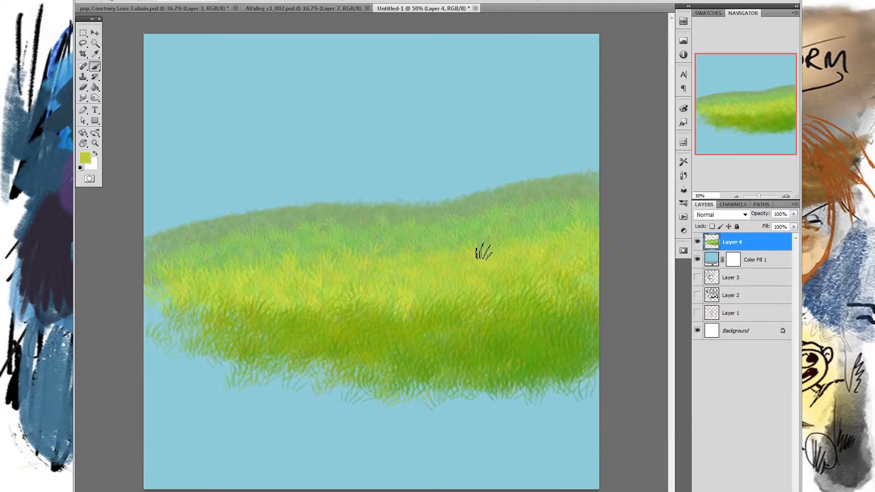
# - Sample the lighter green above the yellow band, adjust the brush size, and blend grass across the hill's upper middle
pyautogui.keyDown('alt'); pyautogui.click(405, 232); pyautogui.keyUp('alt')
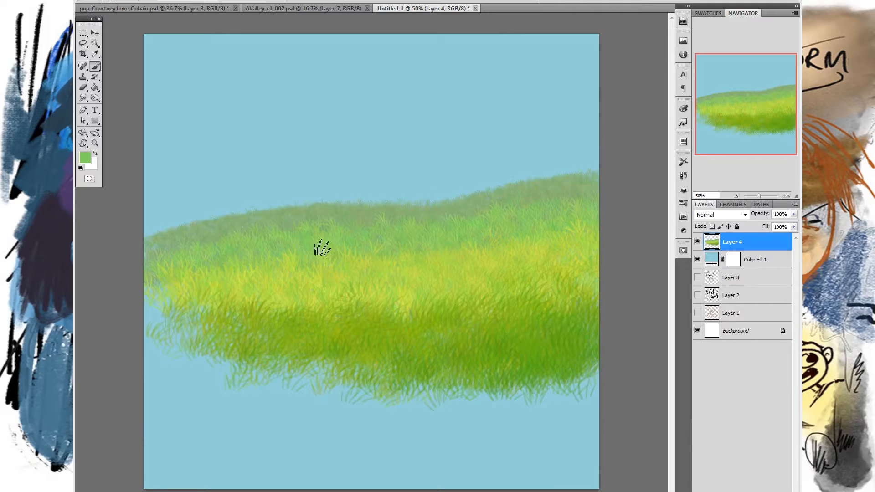
pyautogui.rightClick(449, 224)
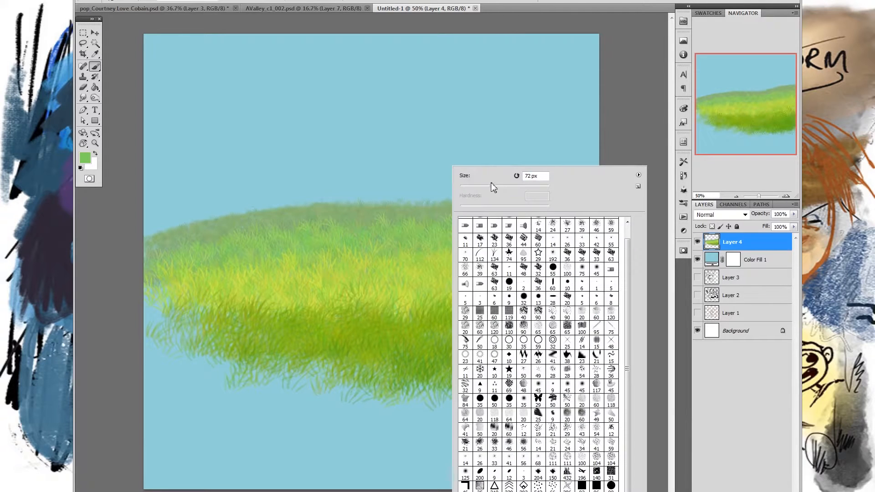
pyautogui.press('Return')
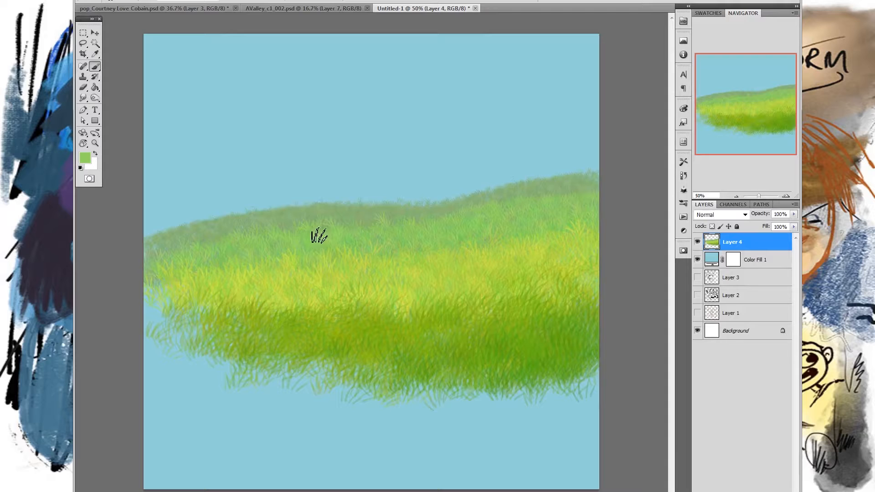
# - Sample muted green from the distant band, adjust the brush size, and paint fine grass along the hill's ridge
pyautogui.keyDown('alt'); pyautogui.click(227, 222); pyautogui.keyUp('alt')
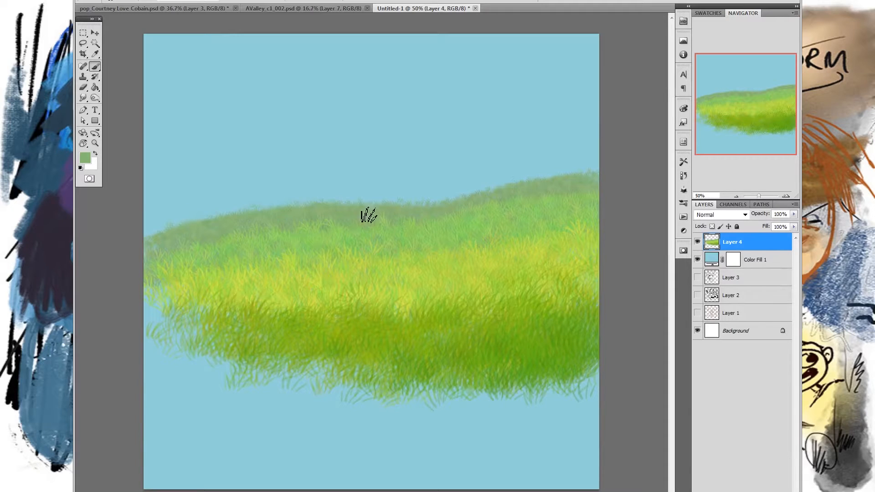
pyautogui.rightClick(492, 189)
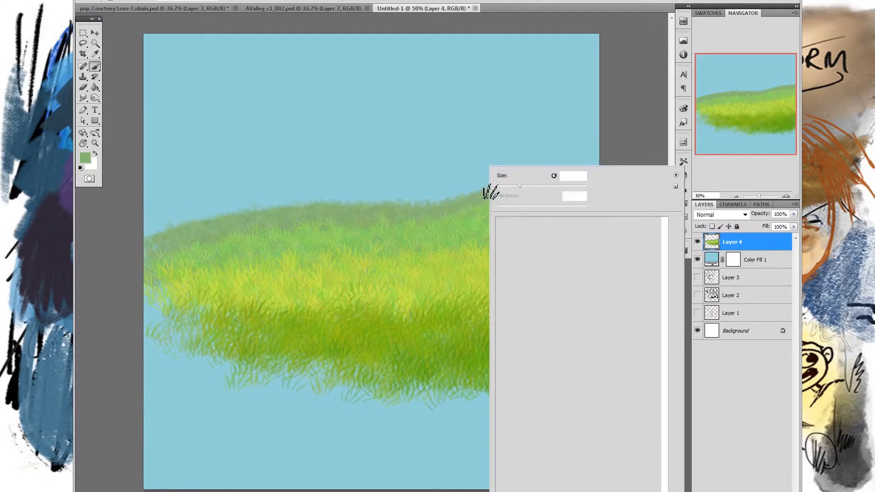
pyautogui.click(304, 216)
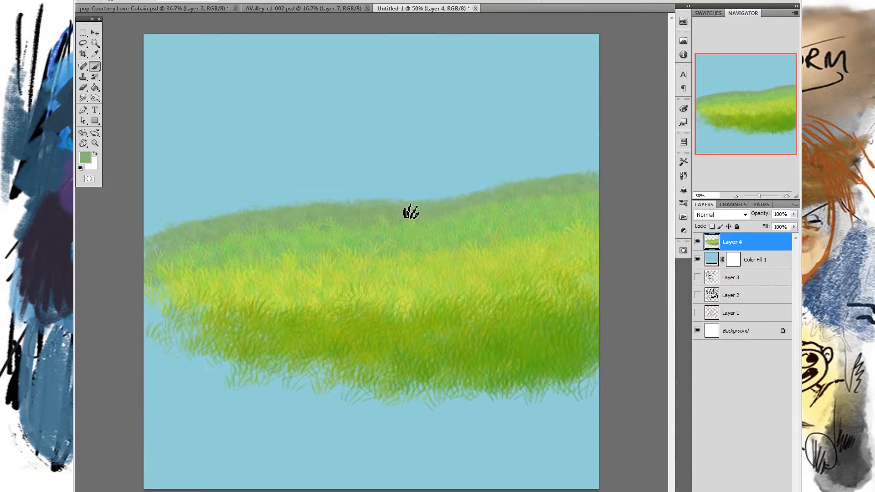
pyautogui.click(371, 209)
pyautogui.keyDown('alt'); pyautogui.click(364, 214); pyautogui.keyUp('alt')
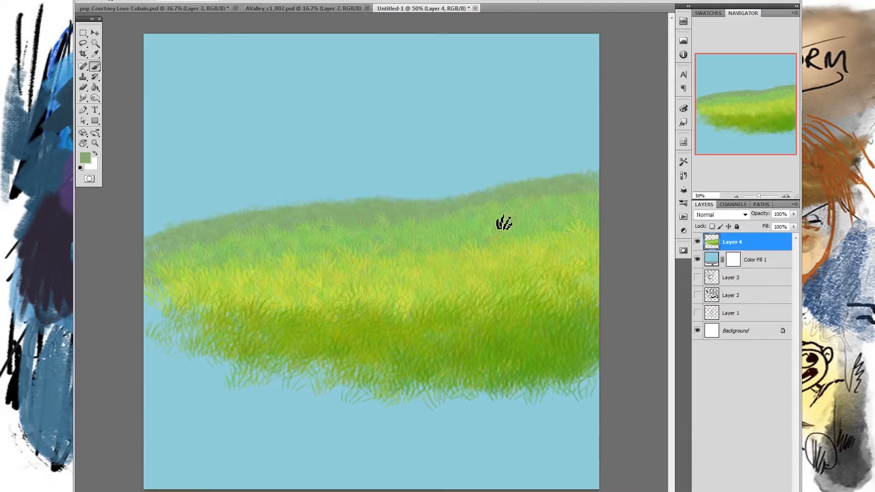
# - Add a new layer above the grass and choose the yamsketch_pocket pen brush preset, undoing the test stroke
pyautogui.click(698, 242)
pyautogui.hotkey('ctrl', 'shift', 'alt', 'n')
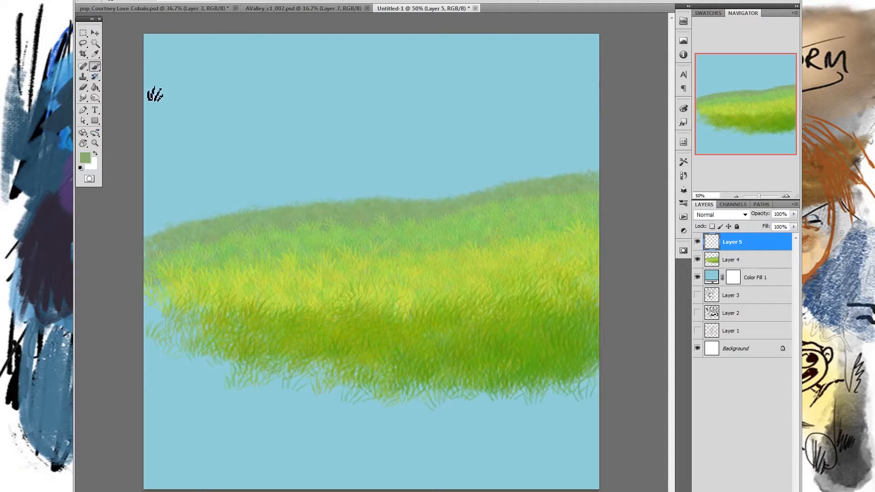
pyautogui.click(97, 3)
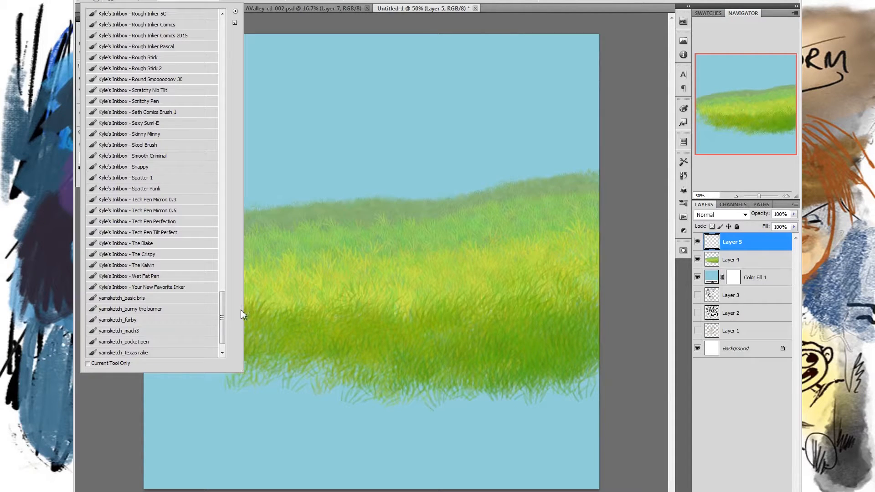
pyautogui.click(176, 343)
pyautogui.click(624, 261)
pyautogui.moveTo(438, 105)
pyautogui.mouseDown()
pyautogui.moveTo(442, 119)
pyautogui.moveTo(418, 185)
pyautogui.mouseUp()
pyautogui.hotkey('ctrl', 'z')
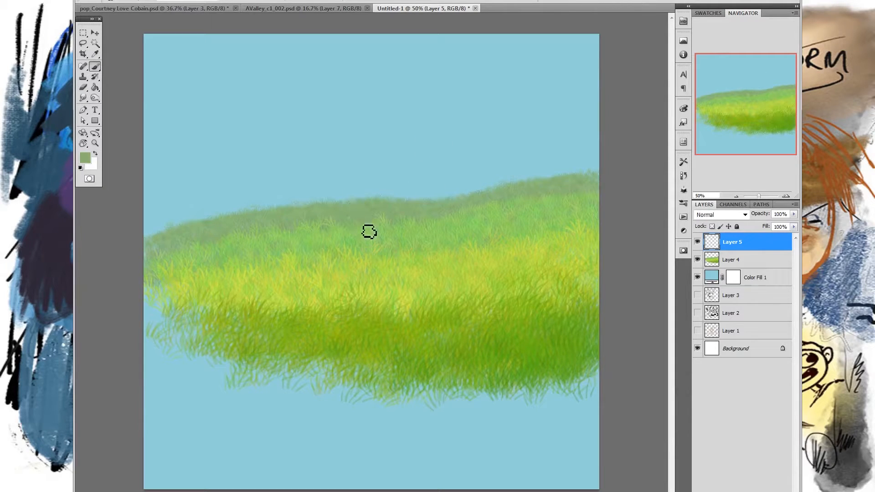
# - Set the foreground colour to dark grey-brown #696356
pyautogui.click(85, 158)
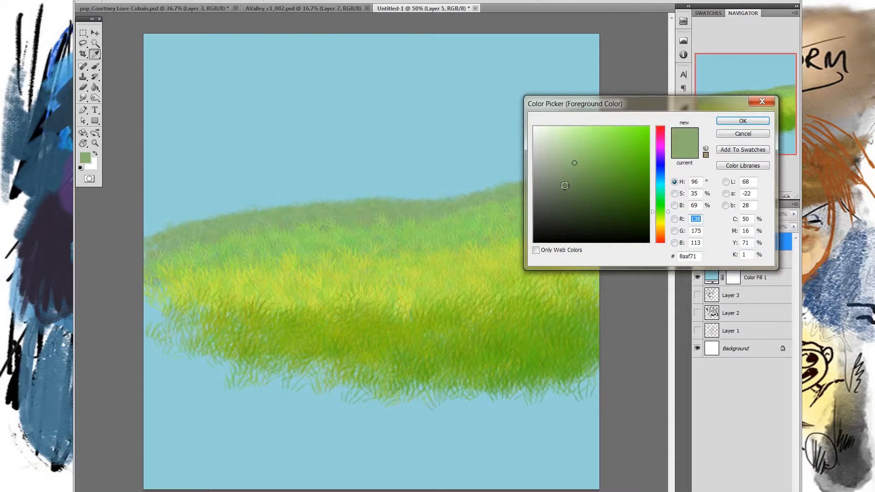
pyautogui.click(556, 182)
pyautogui.click(557, 192)
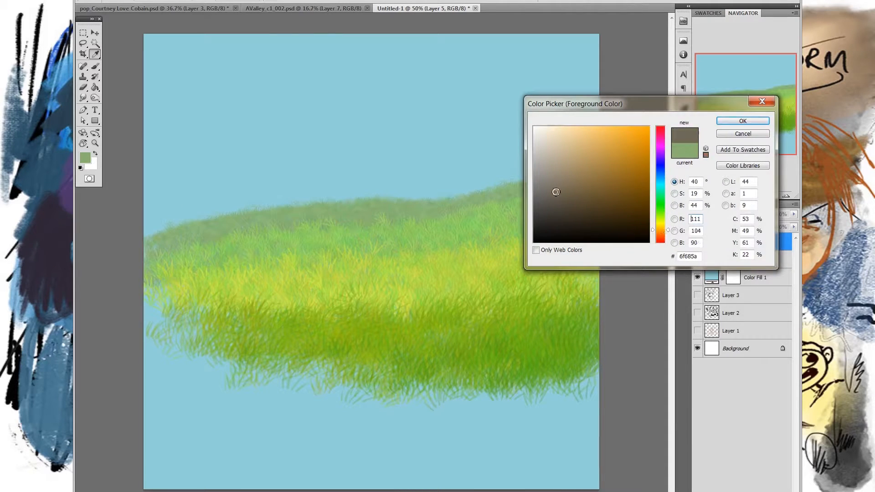
pyautogui.click(730, 121)
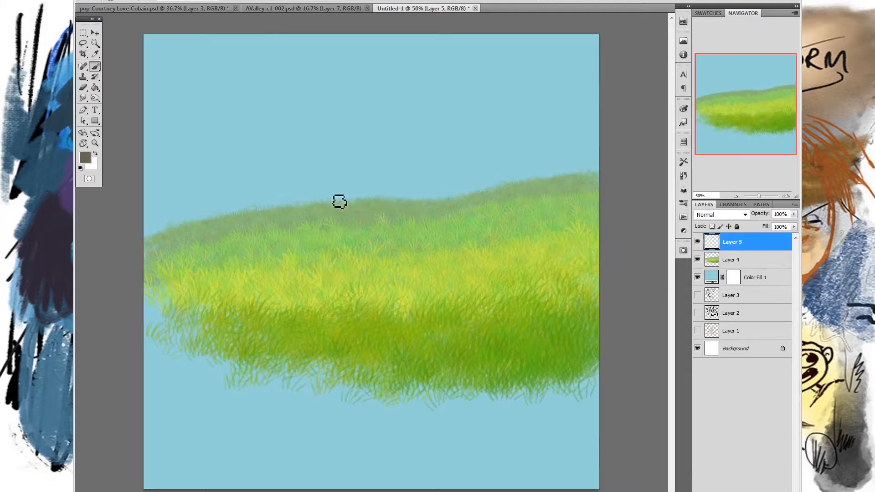
# - Sketch a bear's curved back, hind foot and head with ears, eyes, nose and mouth, rising above the hill's ridge
pyautogui.moveTo(358, 168); pyautogui.dragTo(335, 222)
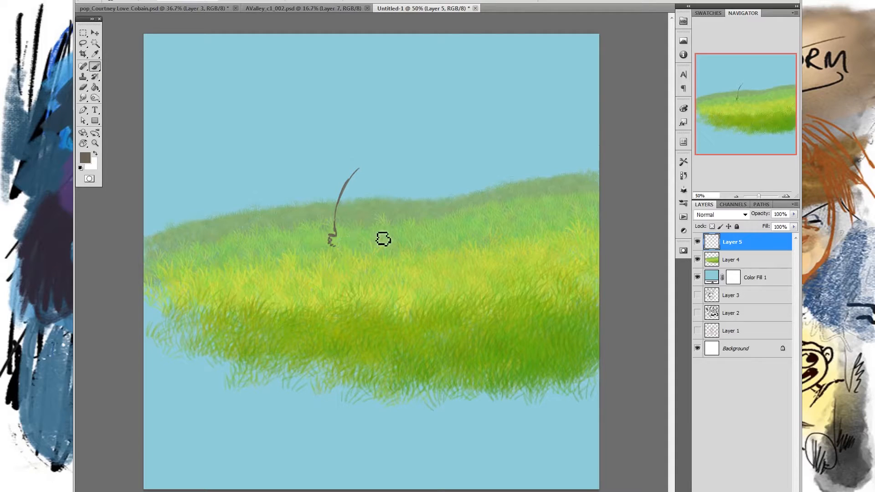
pyautogui.rightClick(397, 232)
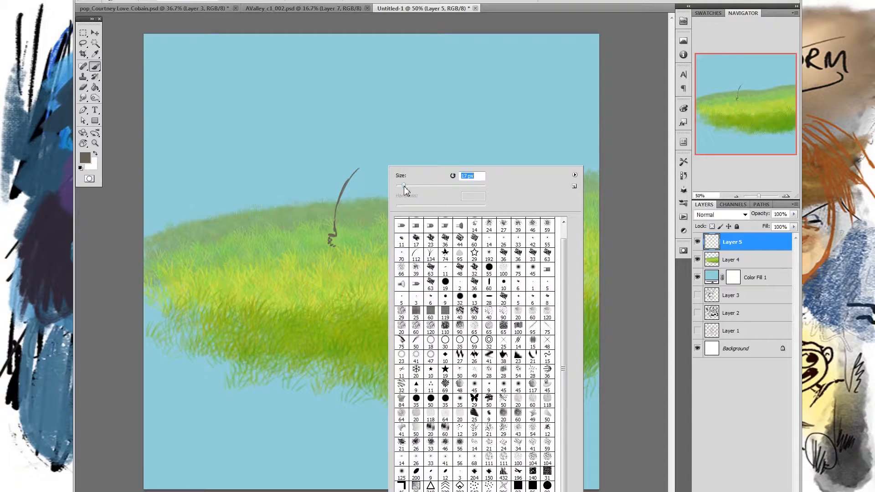
pyautogui.click(365, 176)
pyautogui.moveTo(358, 171)
pyautogui.mouseDown()
pyautogui.moveTo(382, 152)
pyautogui.moveTo(389, 156)
pyautogui.mouseUp()
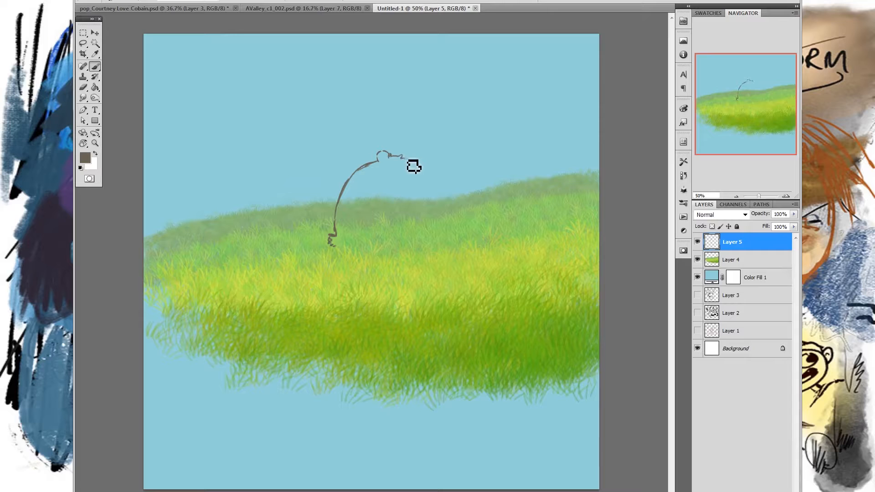
pyautogui.moveTo(408, 156)
pyautogui.mouseDown()
pyautogui.moveTo(403, 192)
pyautogui.moveTo(390, 192)
pyautogui.moveTo(410, 195)
pyautogui.moveTo(420, 181)
pyautogui.moveTo(401, 191)
pyautogui.mouseUp()
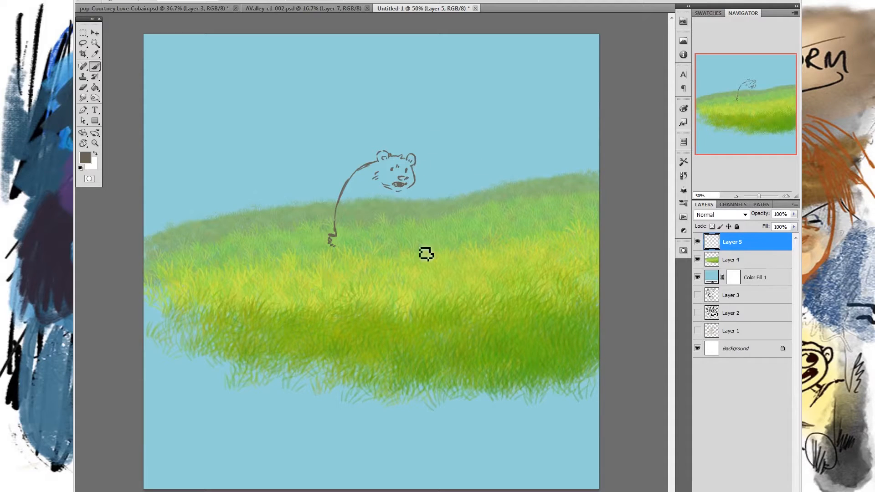
# - Sketch the bear's arms, front paws, legs and feet, ending in the green grass below the ridge
pyautogui.moveTo(371, 190); pyautogui.dragTo(391, 217)
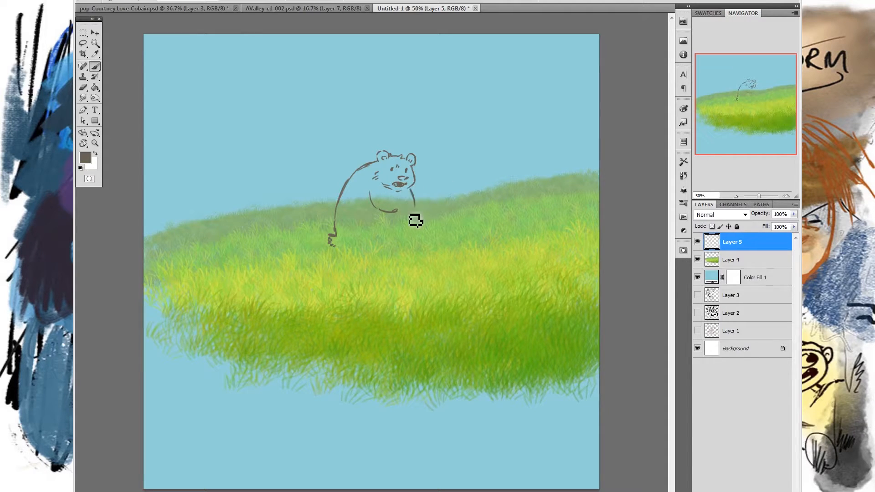
pyautogui.moveTo(405, 191); pyautogui.dragTo(426, 199)
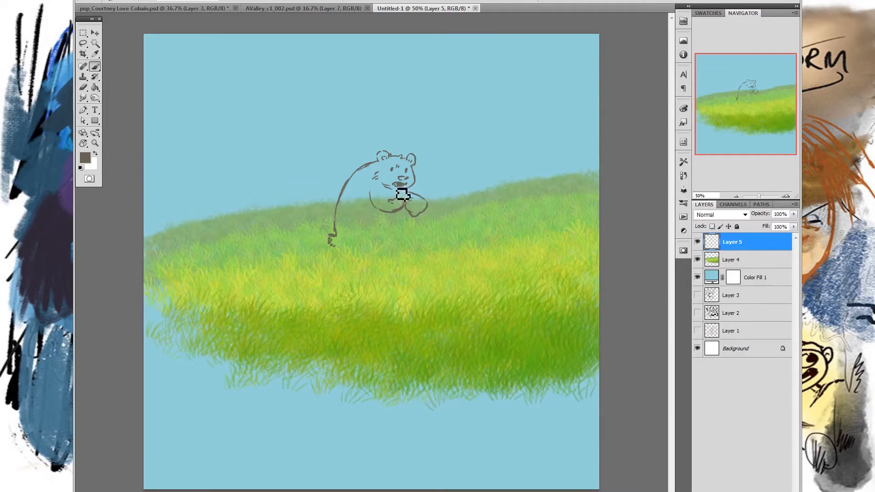
pyautogui.moveTo(430, 211); pyautogui.dragTo(412, 196)
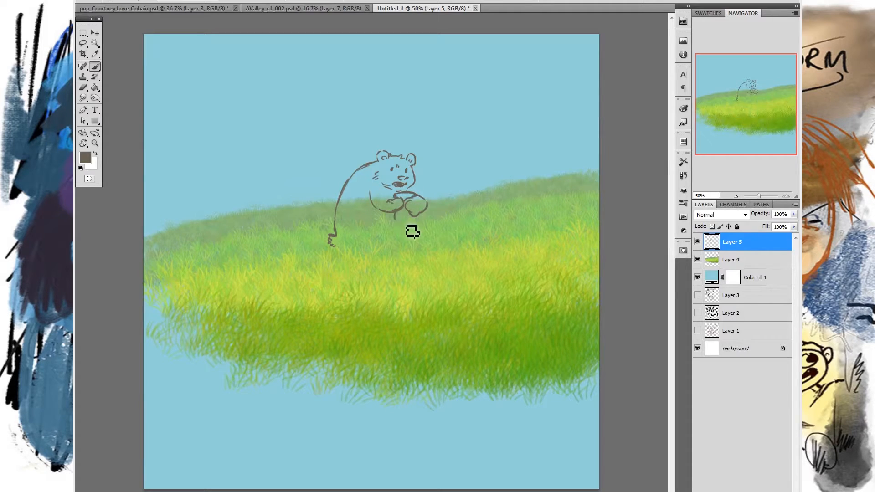
pyautogui.moveTo(397, 221)
pyautogui.mouseDown()
pyautogui.moveTo(414, 229)
pyautogui.moveTo(423, 222)
pyautogui.moveTo(397, 225)
pyautogui.moveTo(418, 219)
pyautogui.mouseUp()
pyautogui.moveTo(355, 219)
pyautogui.mouseDown()
pyautogui.moveTo(375, 222)
pyautogui.moveTo(381, 238)
pyautogui.moveTo(400, 231)
pyautogui.moveTo(390, 217)
pyautogui.moveTo(401, 231)
pyautogui.mouseUp()
pyautogui.moveTo(401, 234); pyautogui.dragTo(398, 236)
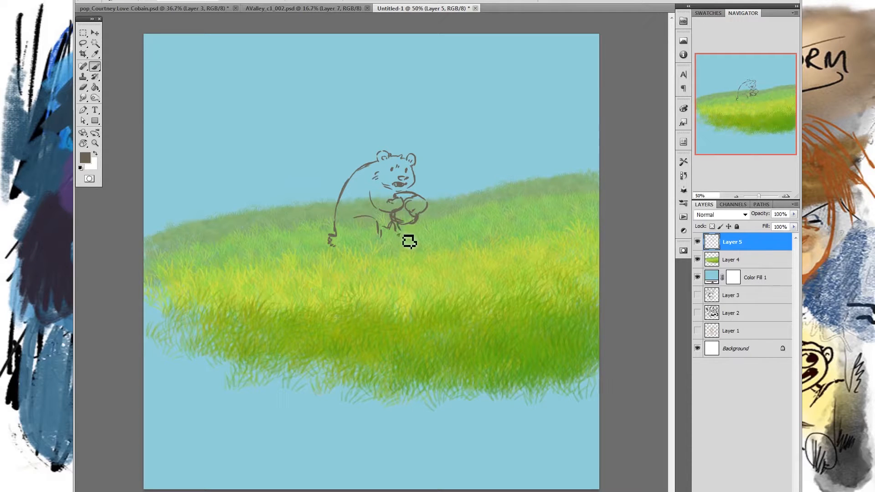
pyautogui.moveTo(398, 235)
pyautogui.mouseDown()
pyautogui.moveTo(408, 249)
pyautogui.moveTo(396, 236)
pyautogui.moveTo(357, 242)
pyautogui.mouseUp()
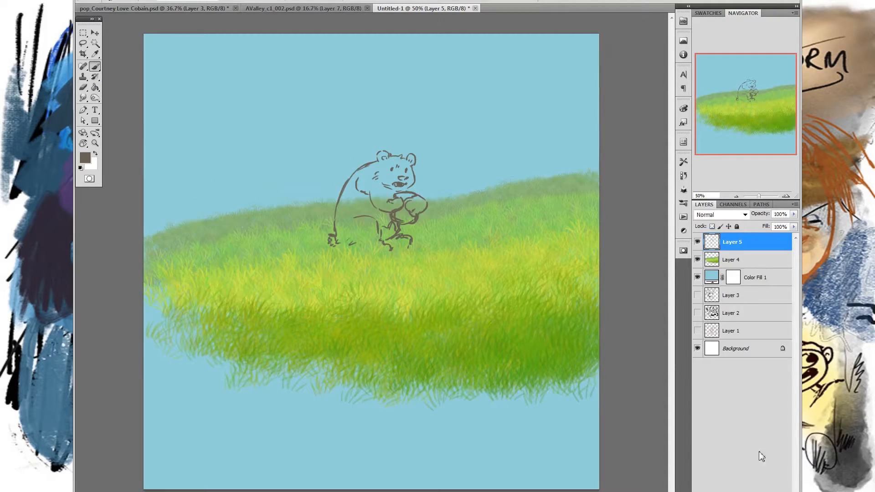
# - Add a new layer beneath the bear sketch and outline the bear's whole silhouette with the Lasso tool
pyautogui.hotkey('ctrl', 'shift', 'alt', 'n')
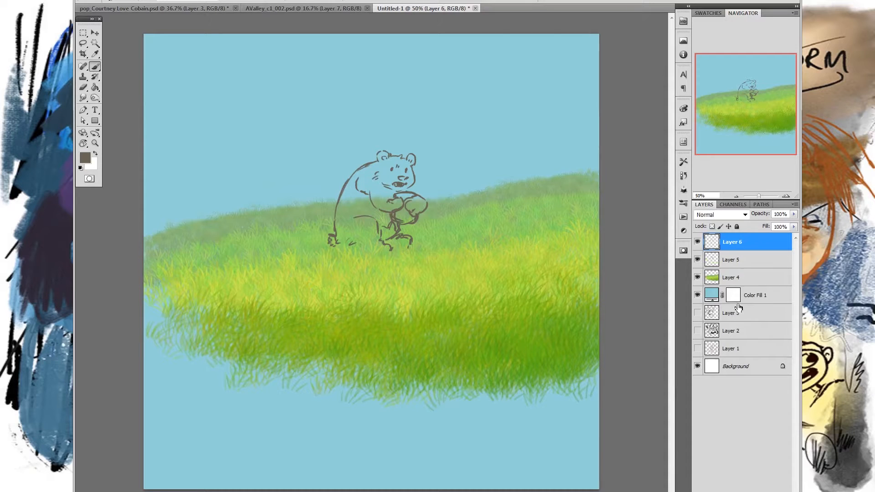
pyautogui.moveTo(738, 246); pyautogui.dragTo(734, 263)
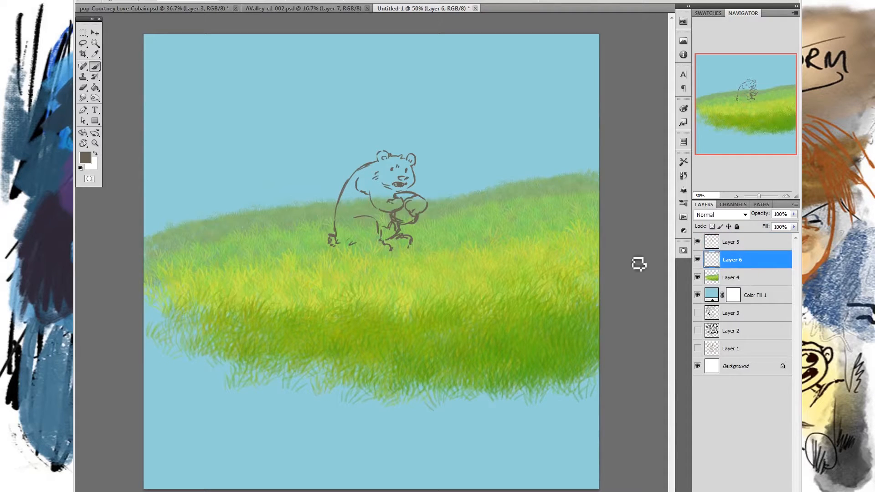
pyautogui.press('l')
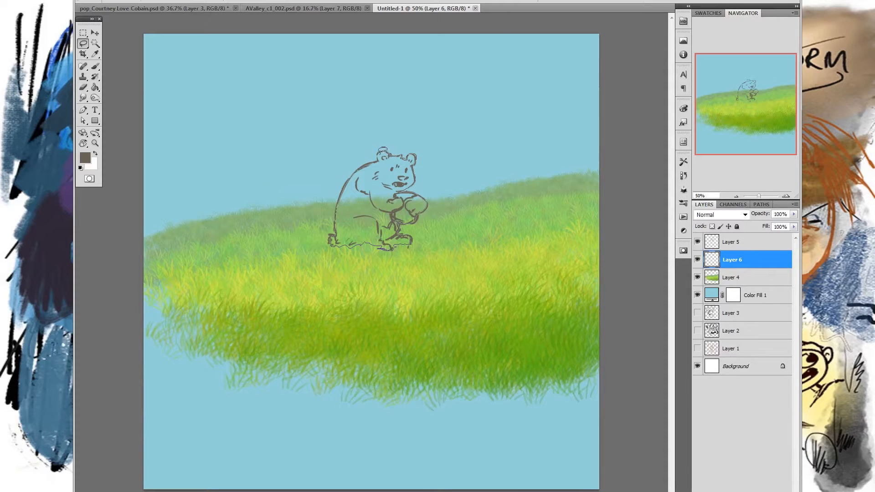
pyautogui.moveTo(380, 249); pyautogui.dragTo(382, 249)
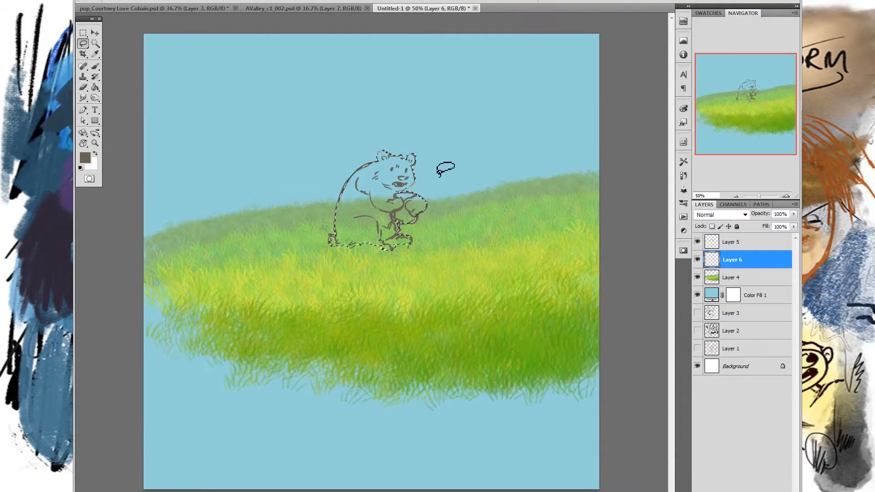
# - Set the foreground colour to a medium brown, fill the bear selection with it, and deselect
pyautogui.click(85, 158)
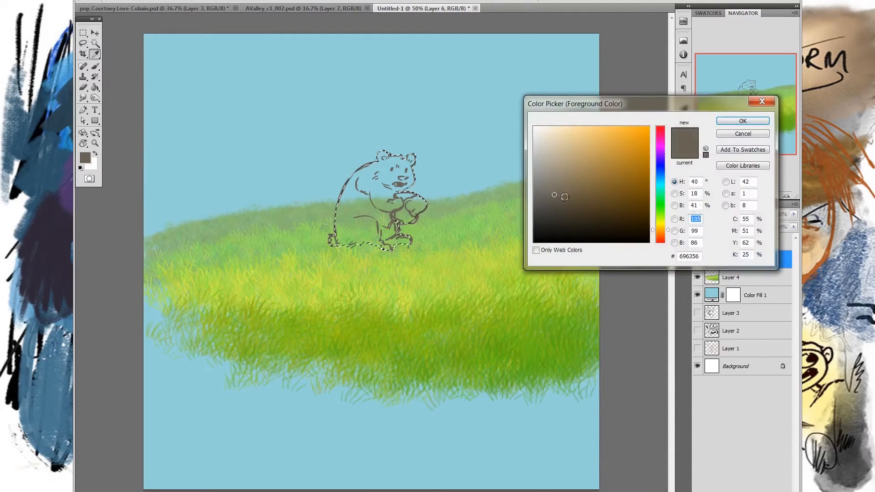
pyautogui.moveTo(569, 204); pyautogui.dragTo(566, 185)
pyautogui.click(743, 120)
pyautogui.hotkey('alt', 'e')
pyautogui.click(175, 146)
pyautogui.click(560, 213)
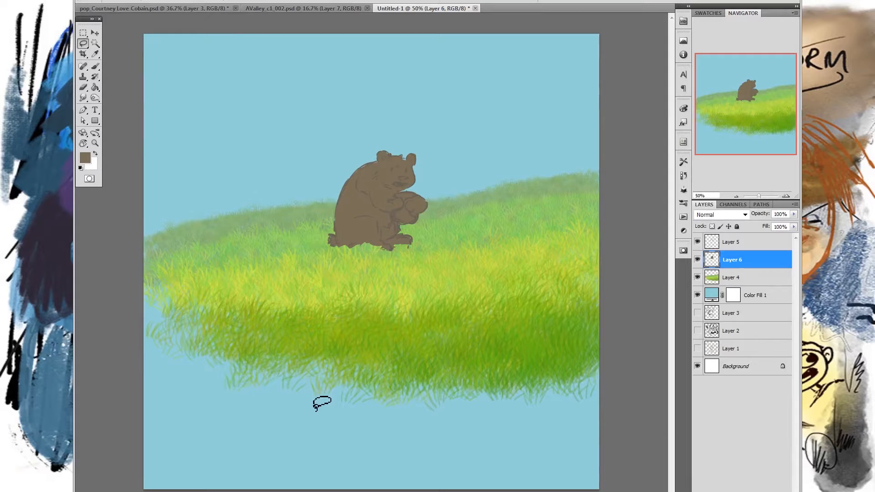
# - Touch up the bear's brown fill with the brush around its head, ears, back and feet
pyautogui.click(96, 68)
pyautogui.moveTo(387, 181)
pyautogui.mouseDown()
pyautogui.moveTo(376, 168)
pyautogui.moveTo(350, 174)
pyautogui.moveTo(348, 199)
pyautogui.moveTo(353, 191)
pyautogui.mouseUp()
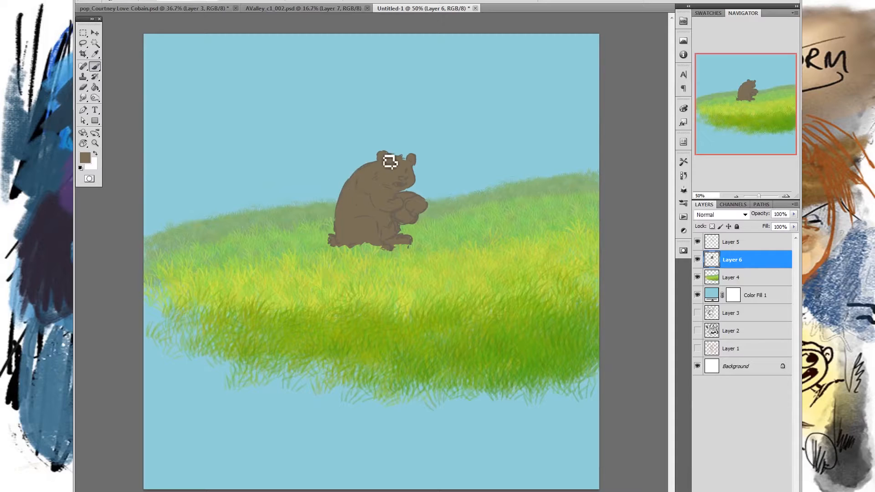
pyautogui.moveTo(404, 159); pyautogui.dragTo(412, 165)
pyautogui.moveTo(351, 216); pyautogui.dragTo(338, 221)
# - Set the foreground colour to tan #bda965 and paint the round object held between the bear's paws
pyautogui.click(90, 159)
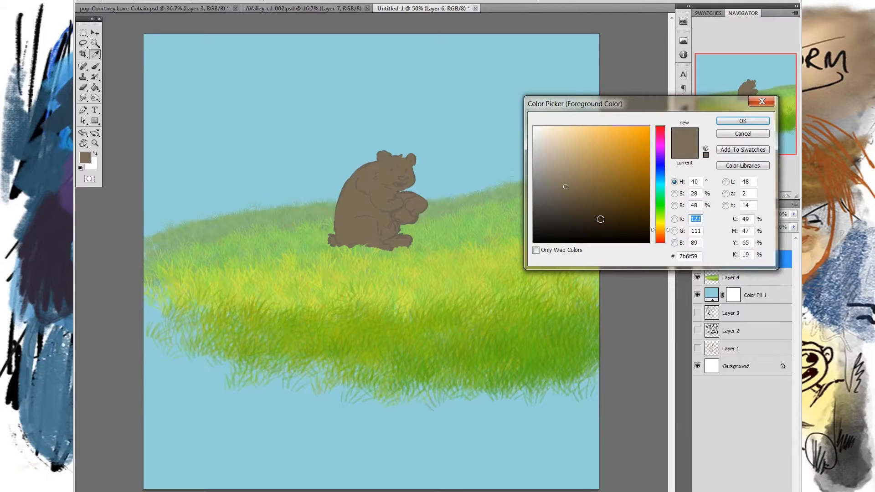
pyautogui.click(583, 166)
pyautogui.click(661, 228)
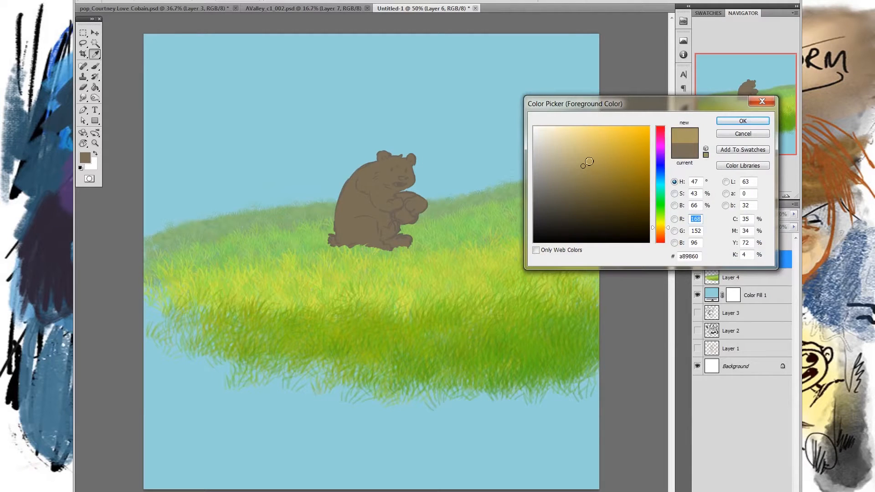
pyautogui.click(743, 121)
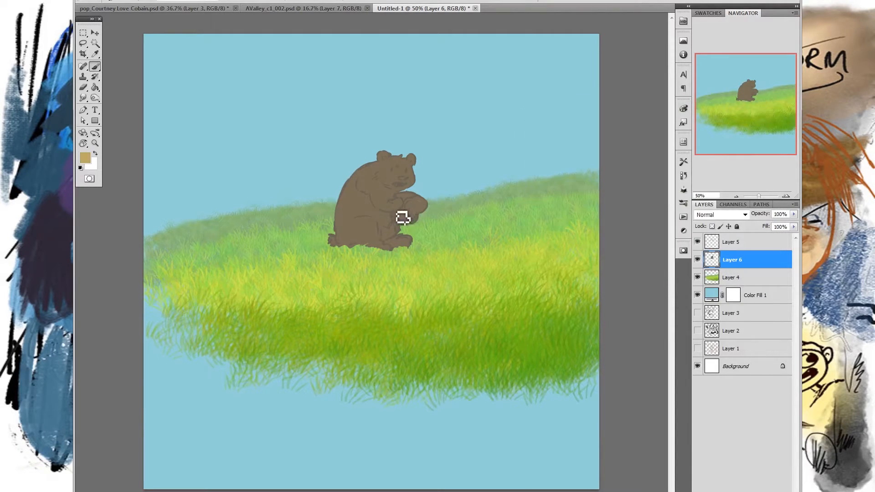
pyautogui.moveTo(394, 214)
pyautogui.mouseDown()
pyautogui.moveTo(412, 225)
pyautogui.moveTo(403, 215)
pyautogui.moveTo(414, 220)
pyautogui.moveTo(426, 206)
pyautogui.moveTo(400, 196)
pyautogui.moveTo(413, 203)
pyautogui.mouseUp()
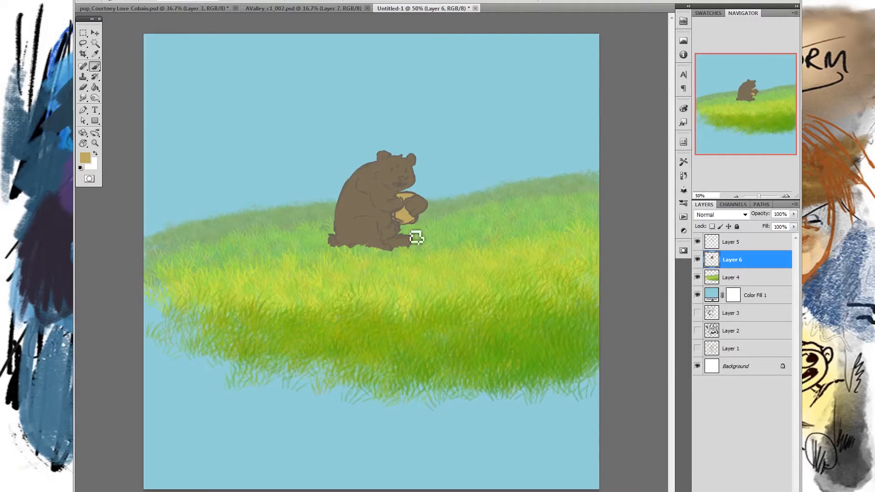
# - Erase the bear's bottom edge into grass-blade shapes with the yamsketch_furby brush in Clear mode, and return the brush mode to Normal
pyautogui.click(98, 3)
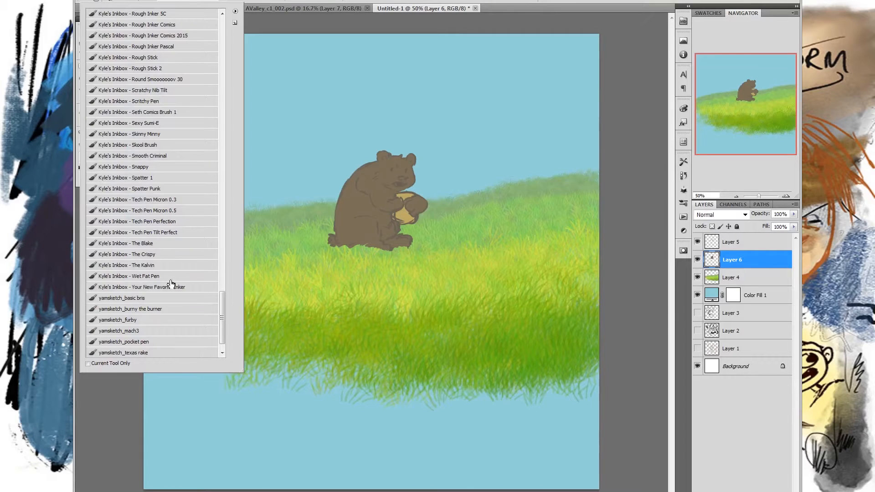
pyautogui.click(153, 324)
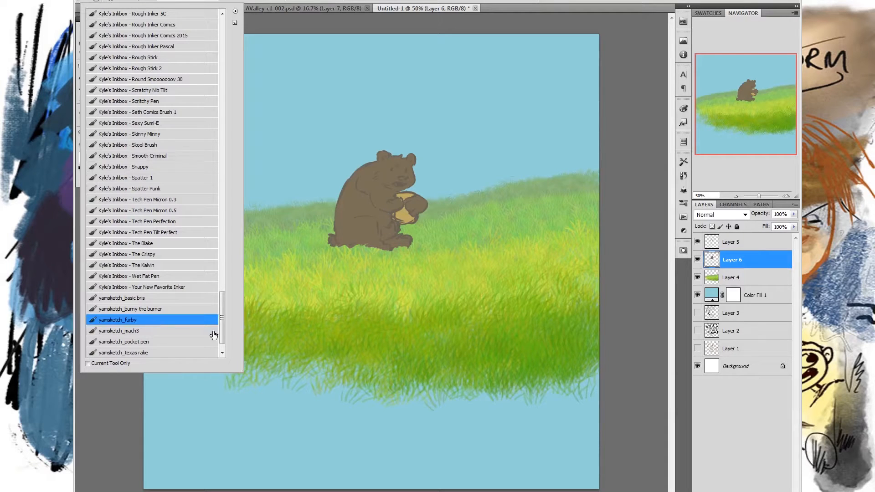
pyautogui.click(627, 263)
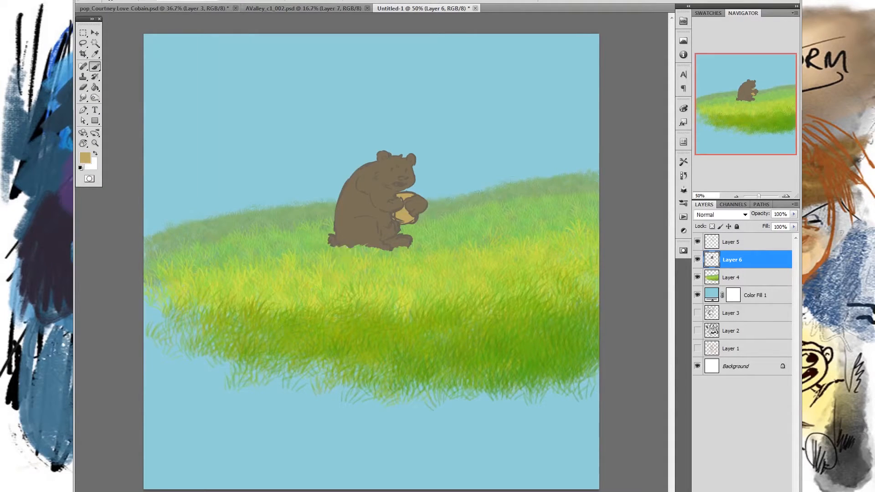
pyautogui.moveTo(338, 250)
pyautogui.mouseDown()
pyautogui.moveTo(363, 251)
pyautogui.moveTo(379, 227)
pyautogui.mouseUp()
pyautogui.hotkey('ctrl', 'z')
pyautogui.click(187, 2)
pyautogui.click(179, 26)
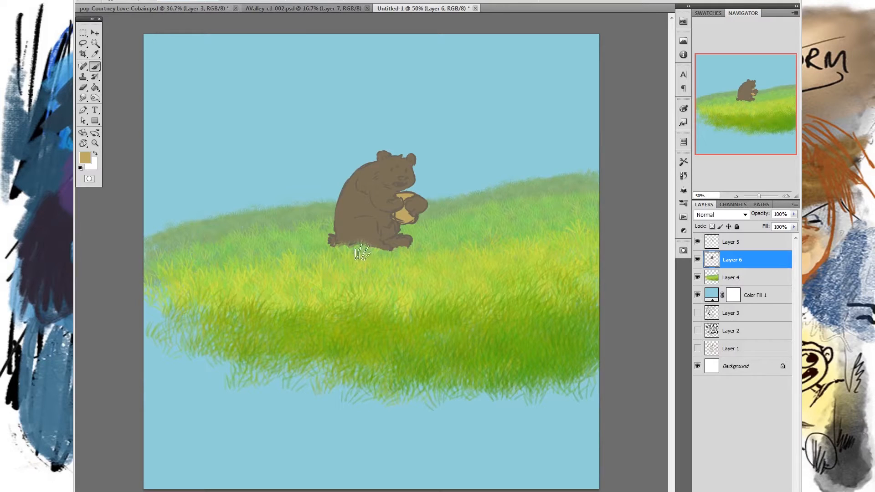
pyautogui.moveTo(414, 251)
pyautogui.mouseDown()
pyautogui.moveTo(404, 251)
pyautogui.moveTo(412, 249)
pyautogui.mouseUp()
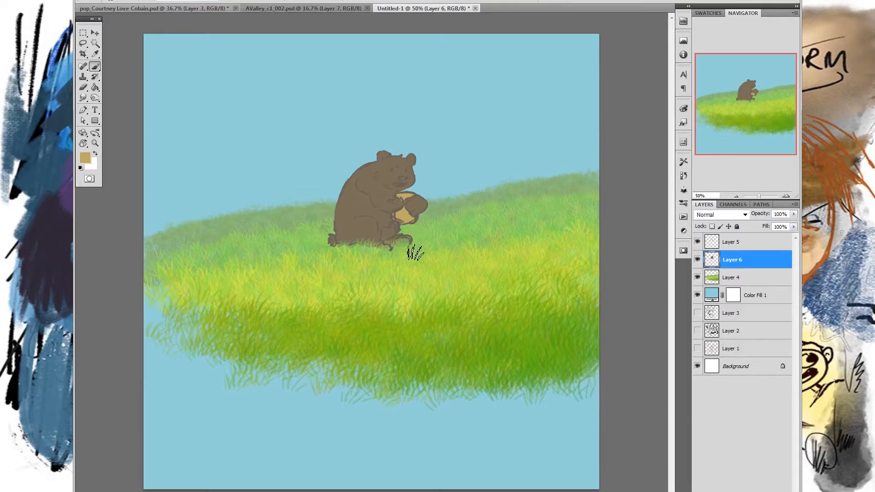
pyautogui.moveTo(349, 251)
pyautogui.mouseDown()
pyautogui.moveTo(387, 248)
pyautogui.moveTo(359, 249)
pyautogui.moveTo(400, 254)
pyautogui.mouseUp()
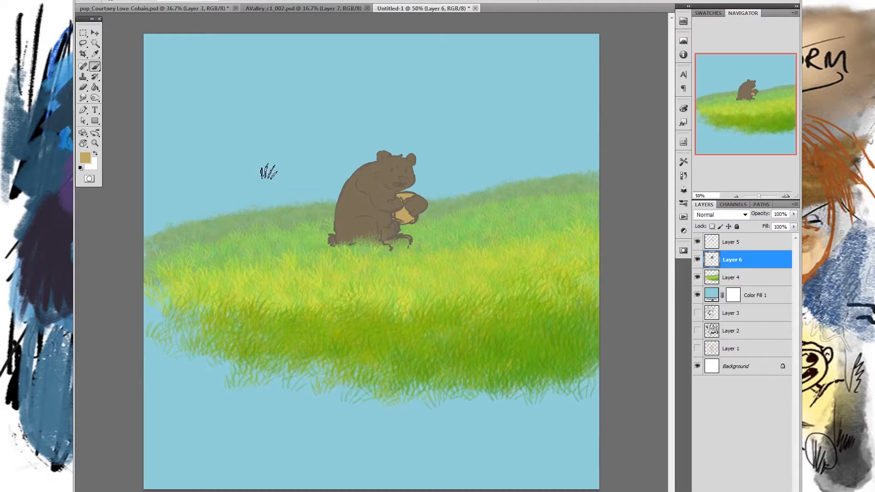
pyautogui.click(220, 3)
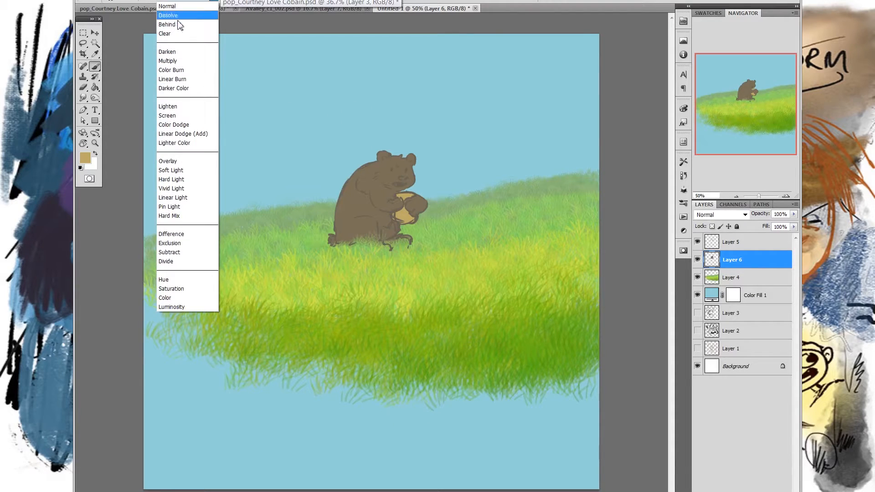
pyautogui.click(184, 6)
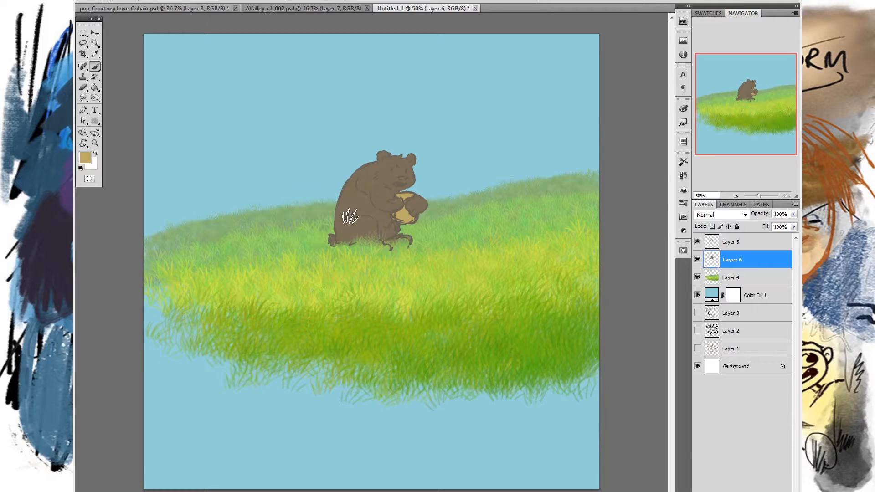
# - Sample the bear's brown and set the foreground colour to the darker brown #584734
pyautogui.click(84, 158)
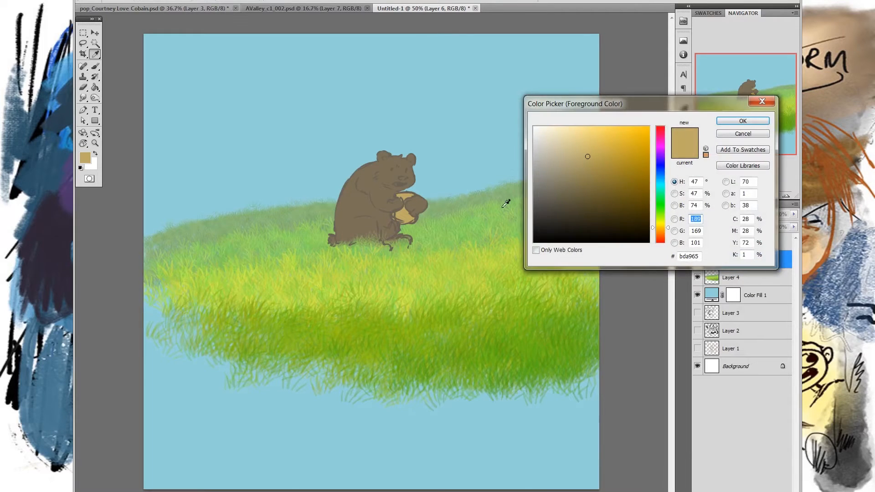
pyautogui.click(354, 208)
pyautogui.moveTo(572, 192); pyautogui.dragTo(579, 203)
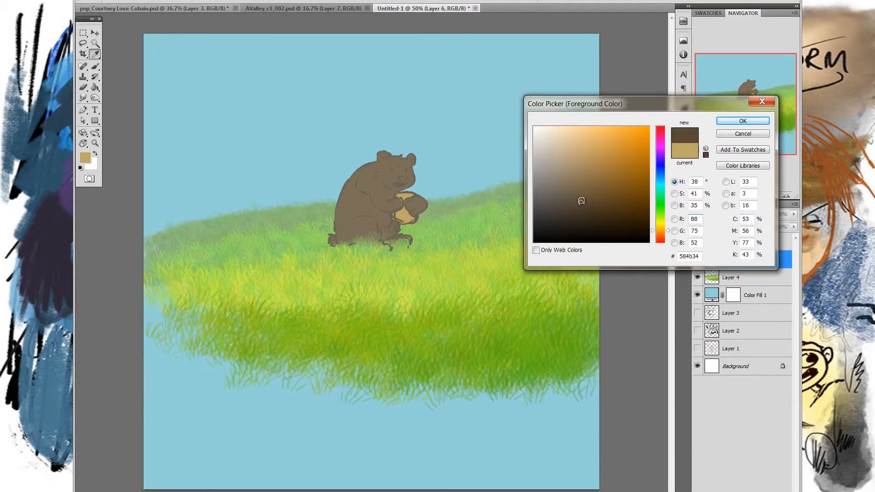
pyautogui.click(743, 121)
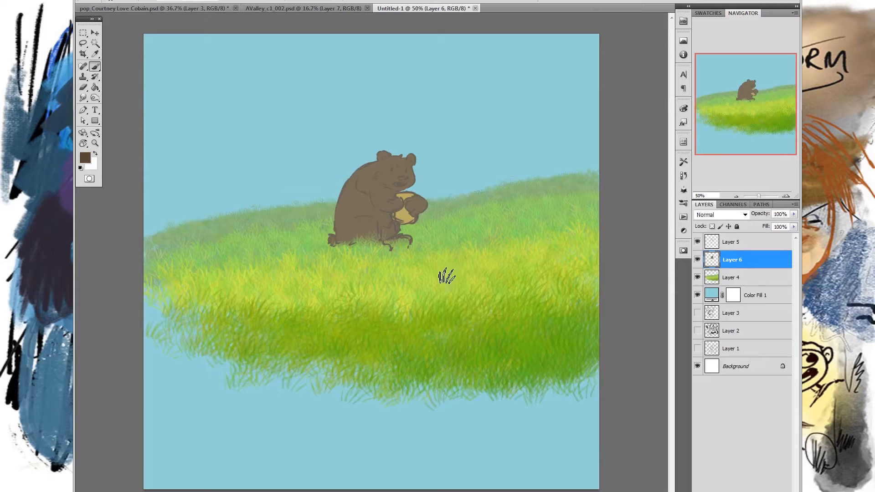
# - Try dark fur strokes over the bear before and after locking the layer's transparent pixels, including with an 83 px brush, and undo them
pyautogui.moveTo(401, 183)
pyautogui.mouseDown()
pyautogui.moveTo(375, 176)
pyautogui.moveTo(364, 188)
pyautogui.moveTo(377, 191)
pyautogui.moveTo(365, 234)
pyautogui.moveTo(352, 206)
pyautogui.moveTo(380, 169)
pyautogui.moveTo(373, 246)
pyautogui.mouseUp()
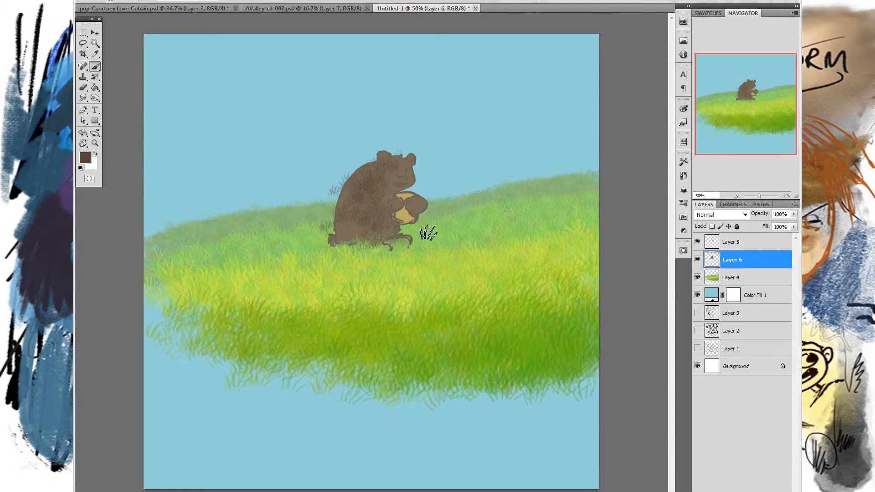
pyautogui.hotkey('ctrl', 'z')
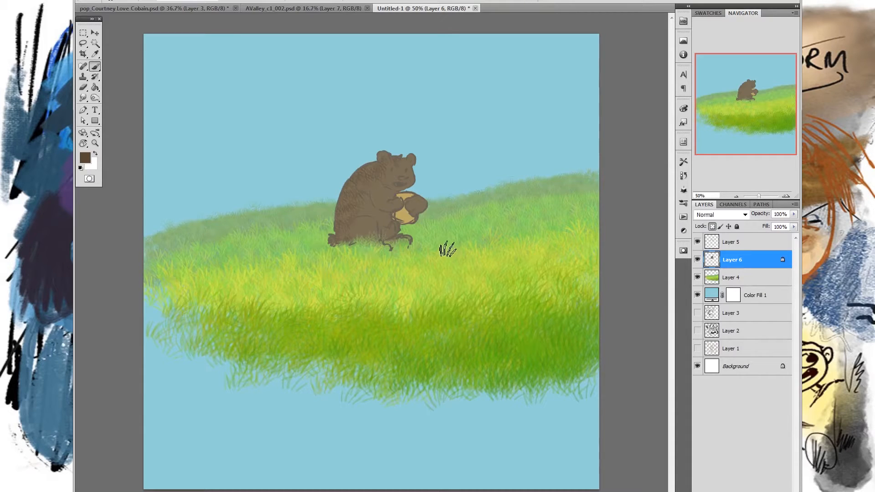
pyautogui.rightClick(442, 234)
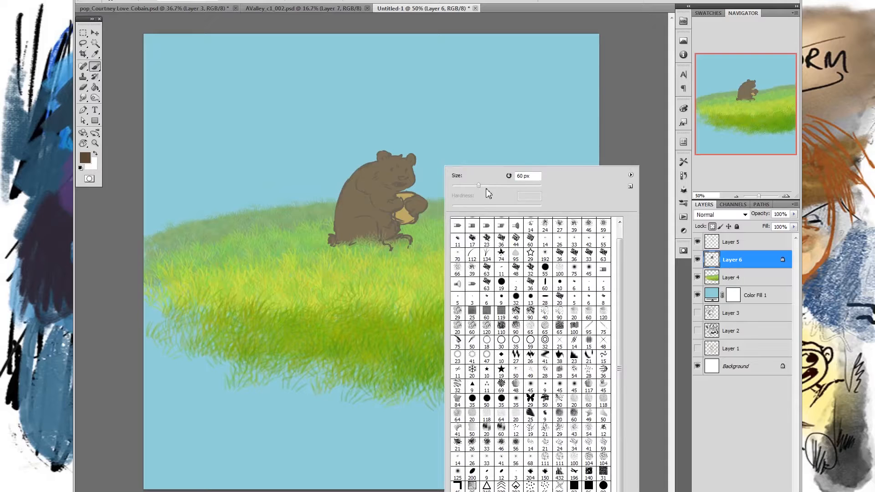
pyautogui.click(365, 172)
pyautogui.moveTo(394, 159); pyautogui.dragTo(372, 218)
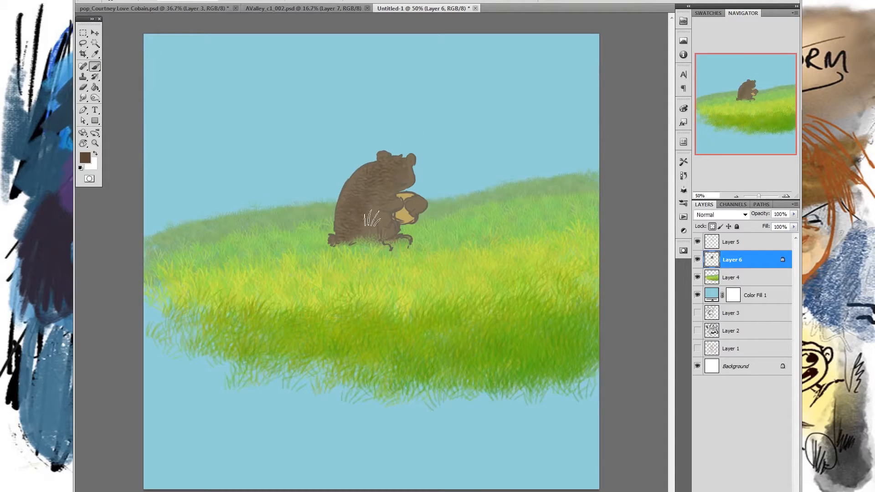
pyautogui.hotkey('ctrl', 'z')
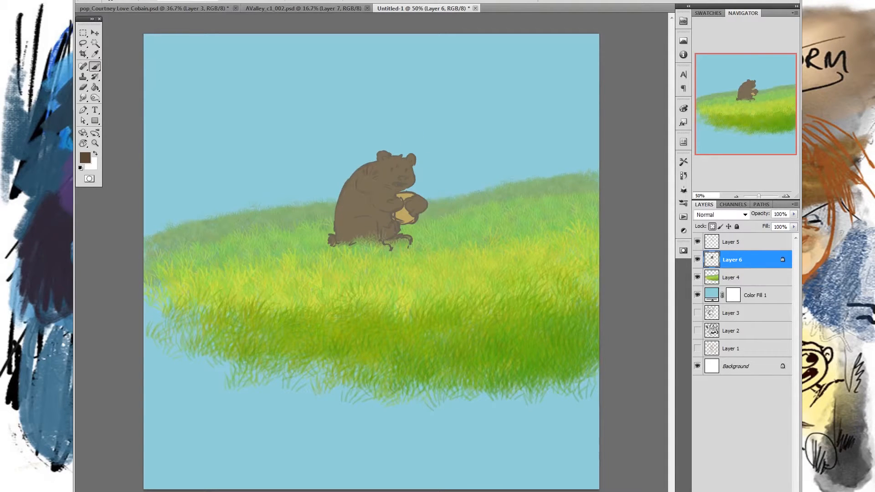
# - Reduce the fur brush size, enable its Color Dynamics, and paint dark fur strokes along the bear's back
pyautogui.rightClick(422, 201)
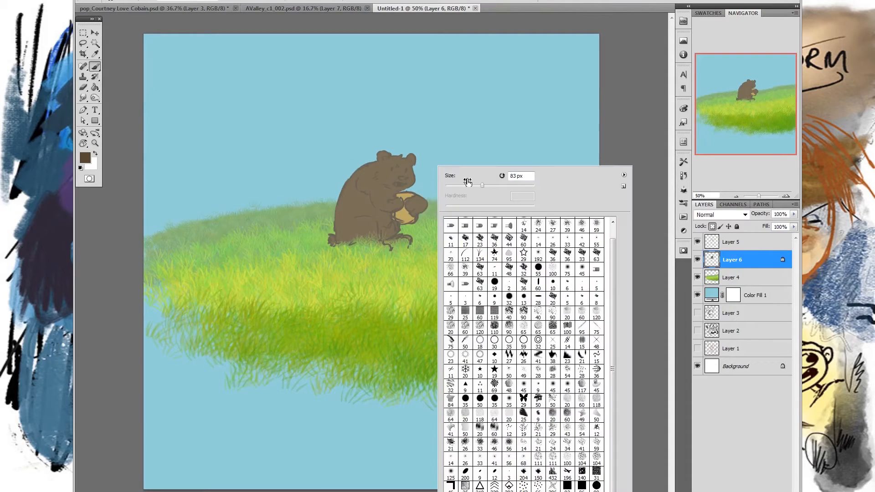
pyautogui.click(354, 189)
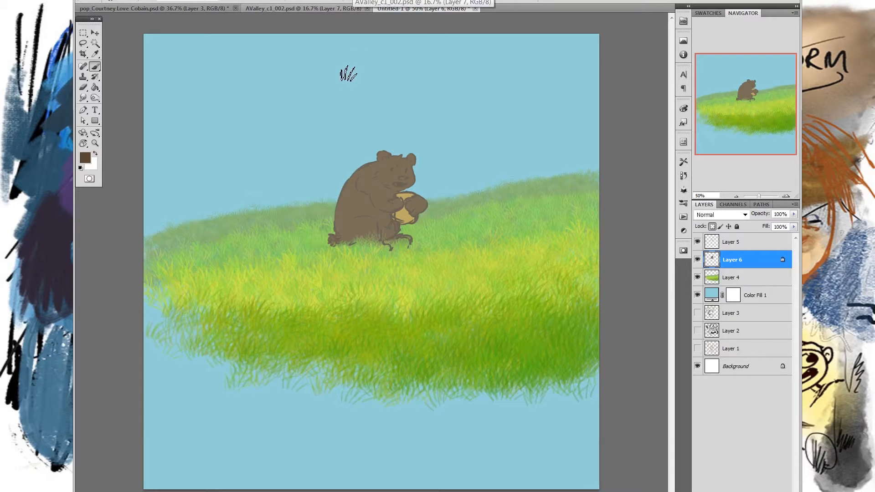
pyautogui.press('F5')
pyautogui.click(502, 93)
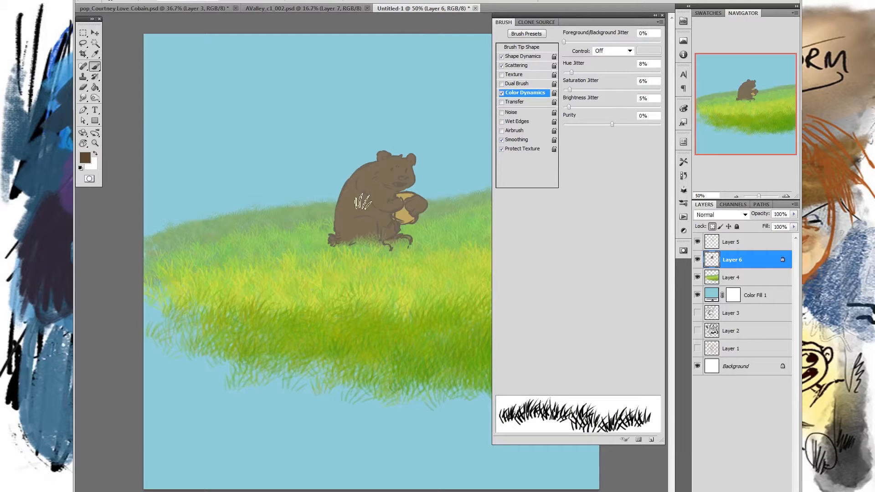
pyautogui.press('F5')
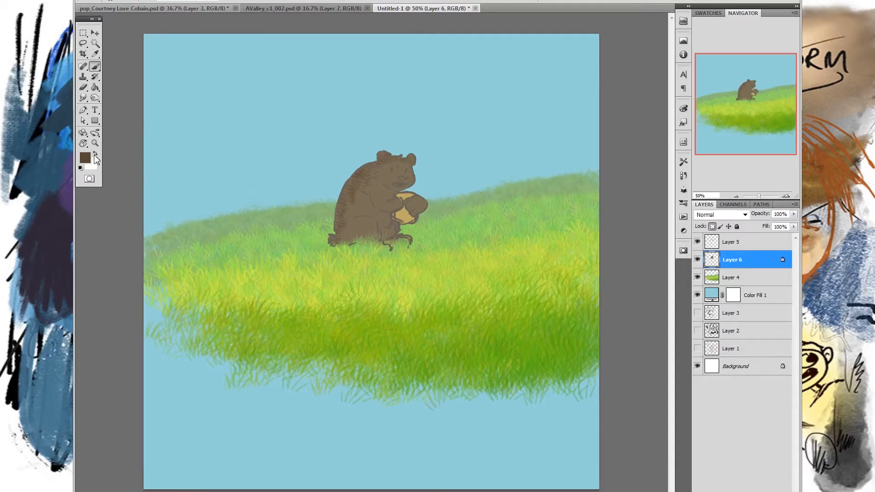
# - Switch to a lighter brown, brush fur over the bear's body and add brown strokes to the tan object in its paws
pyautogui.press('x')
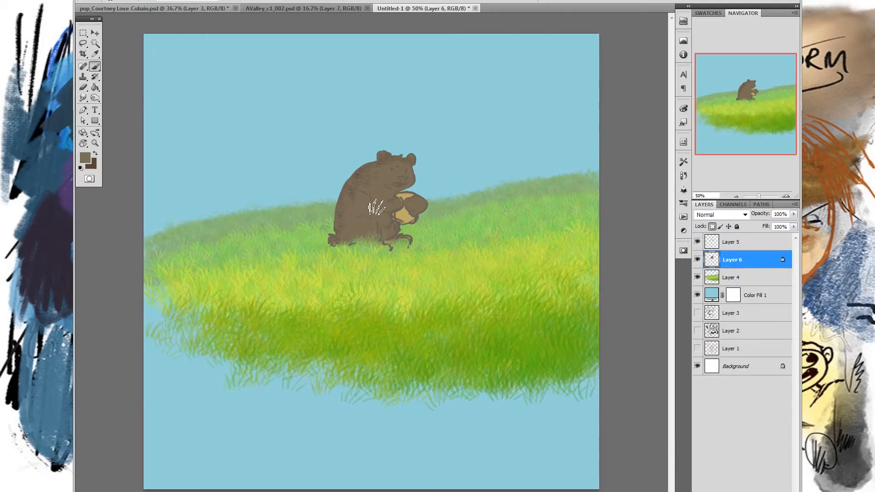
pyautogui.click(85, 158)
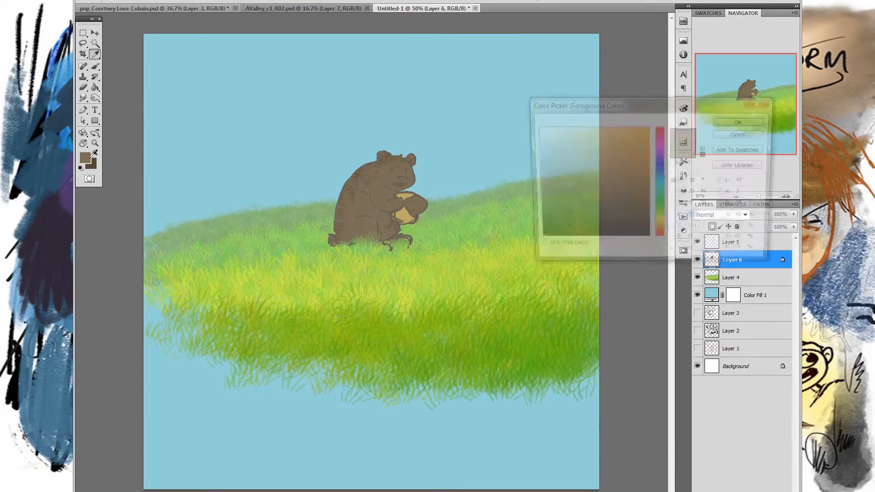
pyautogui.click(742, 121)
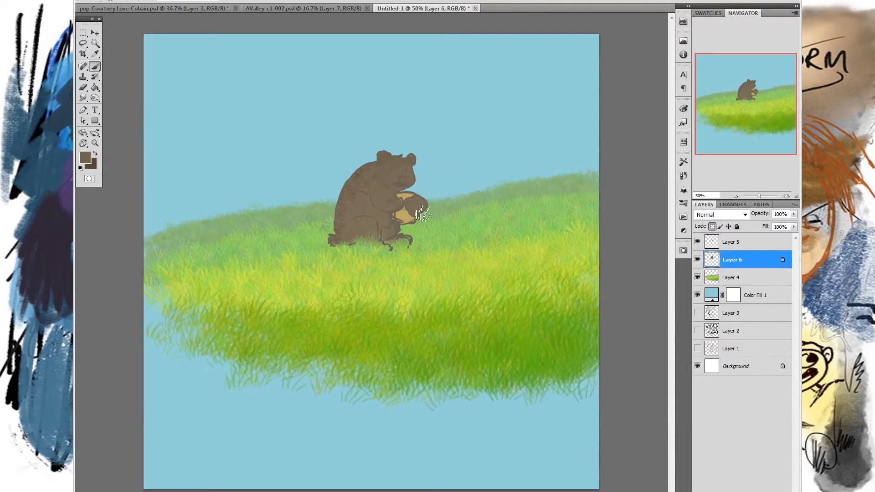
pyautogui.moveTo(408, 211); pyautogui.dragTo(407, 222)
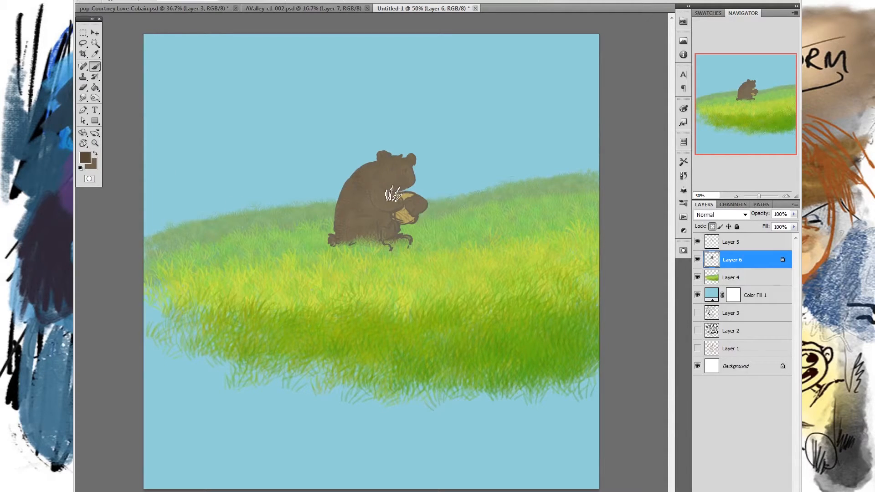
# - Brush fine dark fur texture over the bear's shoulder, arm and body with a smaller fur brush
pyautogui.rightClick(414, 200)
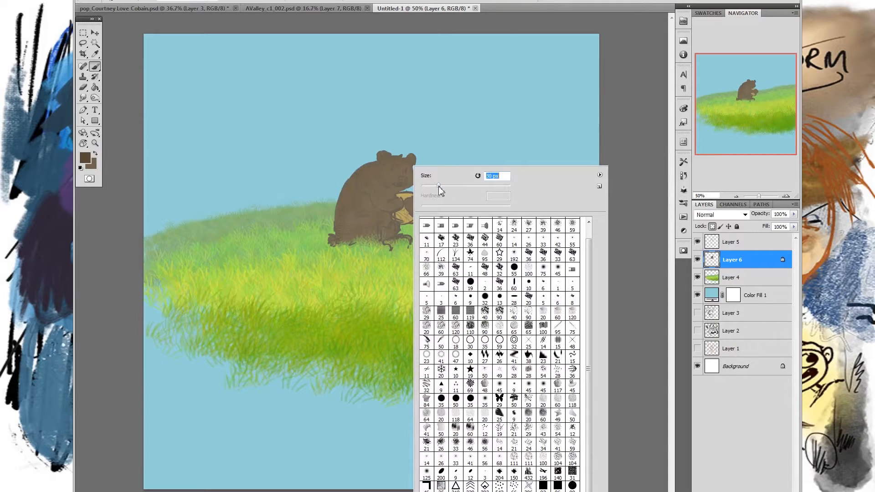
pyautogui.press('Return')
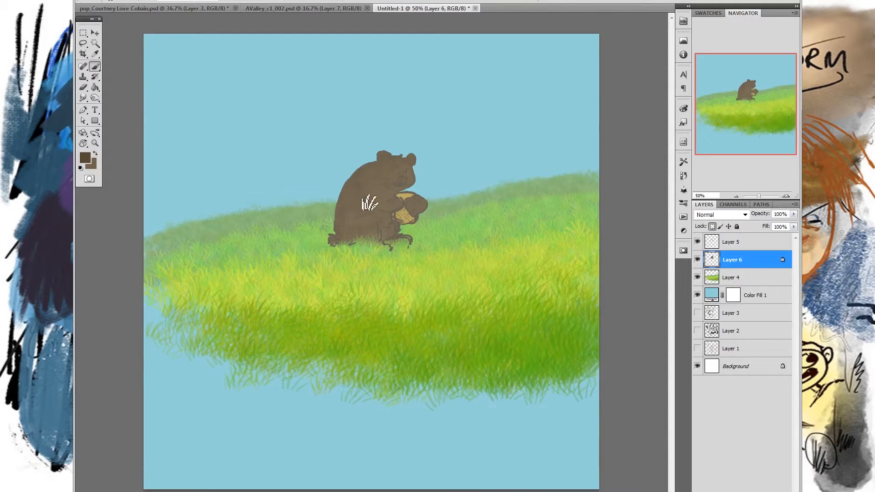
pyautogui.scroll(-3, 406, 200)
pyautogui.scroll(9, 406, 199)
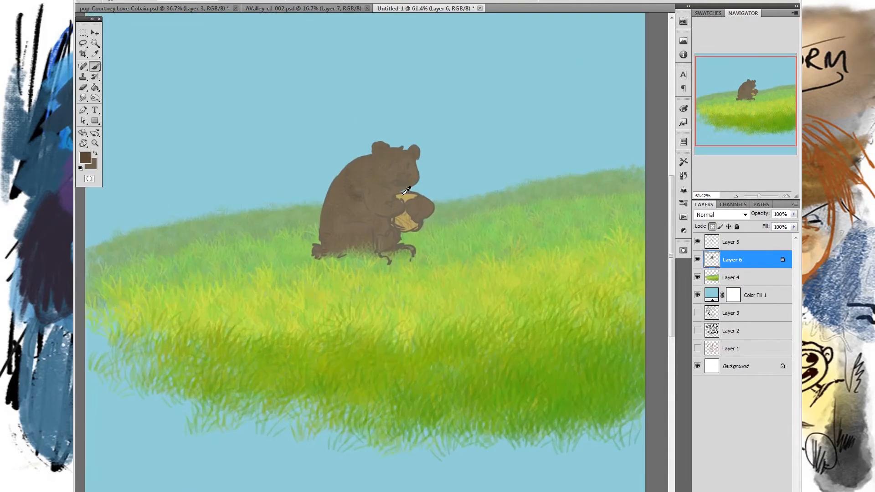
pyautogui.scroll(4, 403, 195)
pyautogui.scroll(-3, 402, 196)
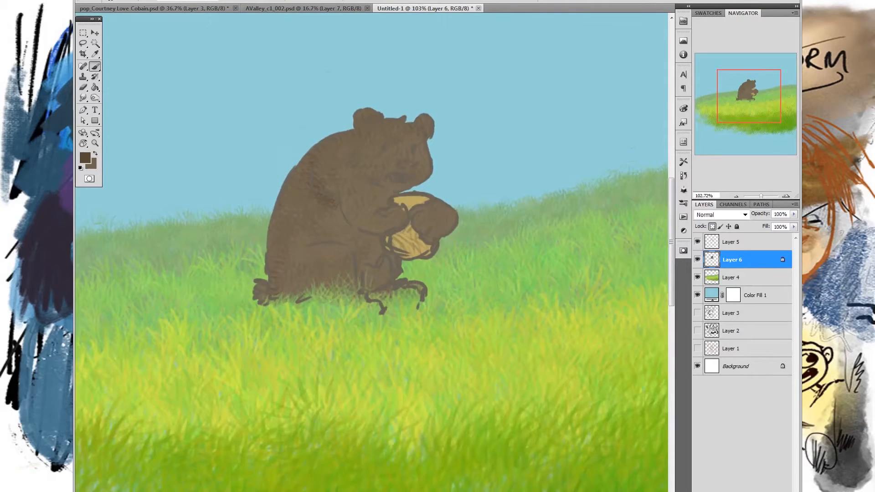
pyautogui.moveTo(311, 176); pyautogui.dragTo(334, 207)
pyautogui.moveTo(317, 185)
pyautogui.mouseDown()
pyautogui.moveTo(341, 196)
pyautogui.moveTo(331, 205)
pyautogui.moveTo(328, 191)
pyautogui.moveTo(320, 200)
pyautogui.moveTo(329, 200)
pyautogui.moveTo(308, 181)
pyautogui.moveTo(331, 210)
pyautogui.moveTo(348, 205)
pyautogui.moveTo(350, 232)
pyautogui.moveTo(340, 204)
pyautogui.moveTo(355, 236)
pyautogui.moveTo(367, 210)
pyautogui.moveTo(348, 235)
pyautogui.moveTo(373, 237)
pyautogui.mouseUp()
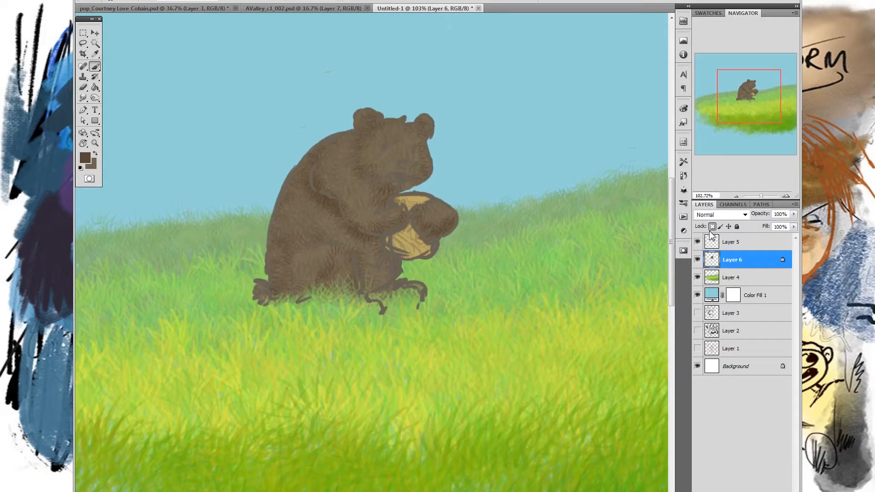
# - Reduce the fur brush size to about 25 px while testing strokes past the bear's back outline, and undo the test strokes
pyautogui.moveTo(287, 179); pyautogui.dragTo(315, 157)
pyautogui.rightClick(339, 162)
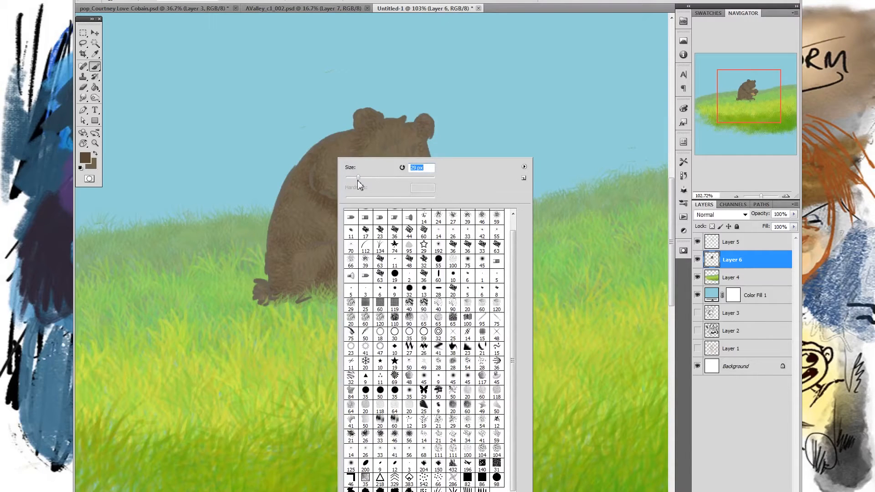
pyautogui.press('Return')
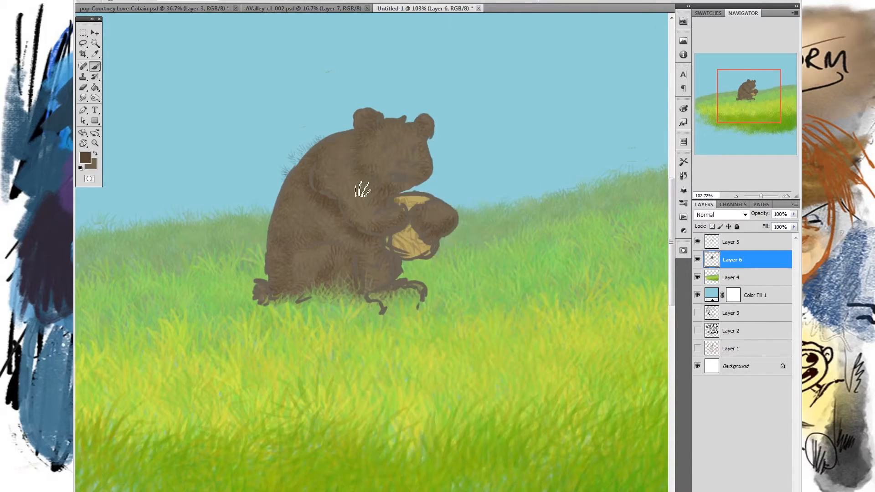
pyautogui.rightClick(370, 165)
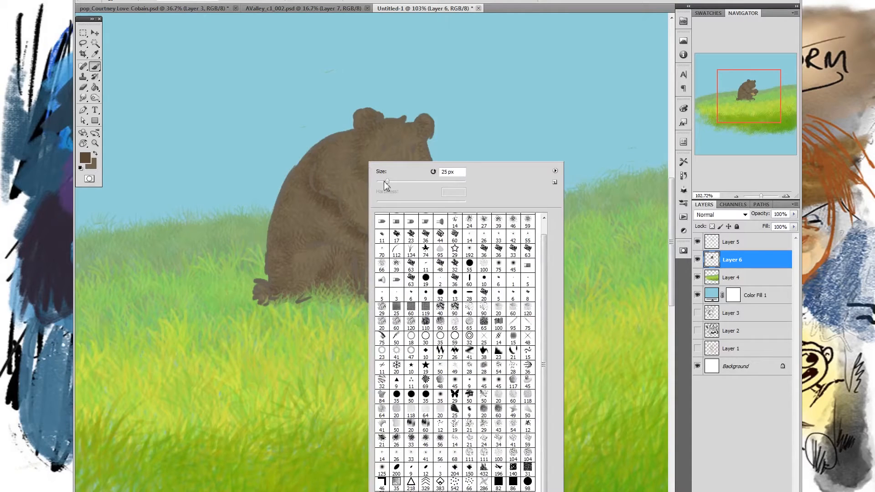
pyautogui.press('Return')
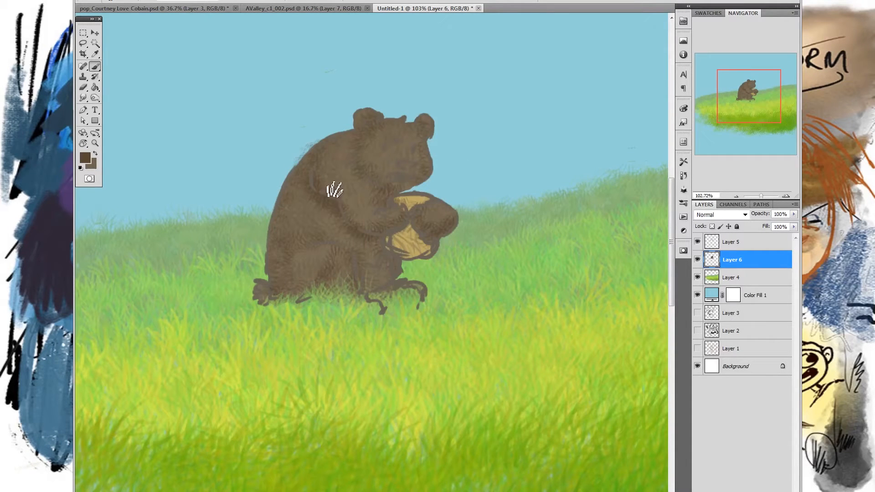
pyautogui.hotkey('ctrl', 'z')
# - Try fur strokes along the outer edge of the bear's back at different paint strengths and undo each attempt
pyautogui.moveTo(304, 159); pyautogui.dragTo(320, 139)
pyautogui.hotkey('ctrl', 'z')
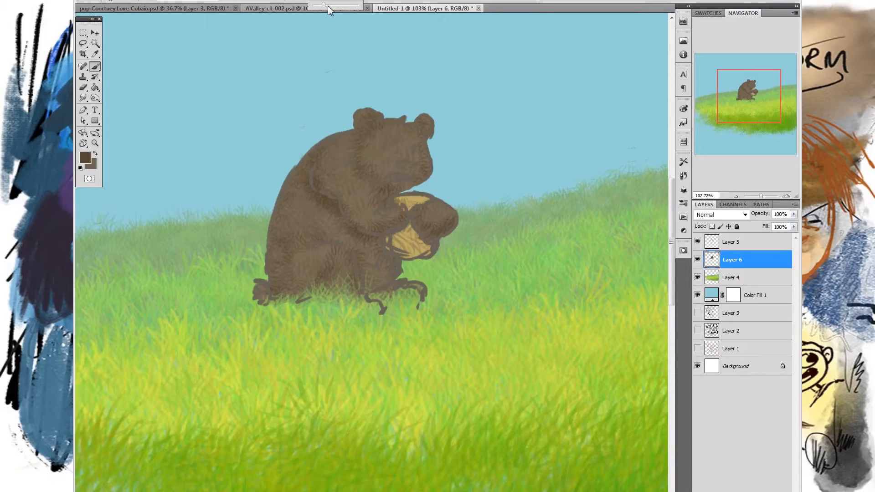
pyautogui.moveTo(274, 119); pyautogui.dragTo(348, 92)
pyautogui.hotkey('ctrl', 'z')
pyautogui.click(314, 0)
pyautogui.moveTo(260, 137)
pyautogui.mouseDown()
pyautogui.moveTo(297, 101)
pyautogui.moveTo(280, 133)
pyautogui.moveTo(367, 86)
pyautogui.moveTo(340, 117)
pyautogui.mouseUp()
pyautogui.hotkey('ctrl', 'z')
pyautogui.moveTo(276, 218)
pyautogui.mouseDown()
pyautogui.moveTo(335, 143)
pyautogui.moveTo(276, 234)
pyautogui.mouseUp()
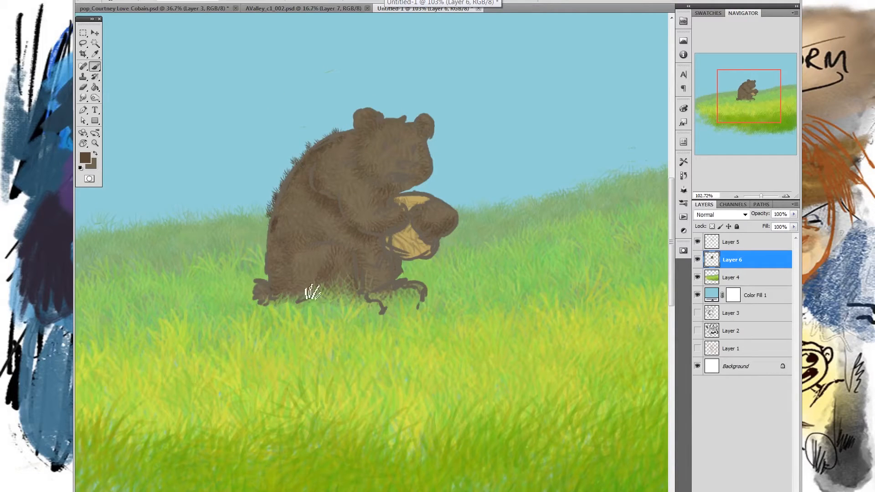
pyautogui.hotkey('ctrl', 'z')
# - Lower the brush's paint strength and brush short dark fur past the outline along the bear's back
pyautogui.click(325, 2)
pyautogui.moveTo(326, 4); pyautogui.dragTo(301, 6)
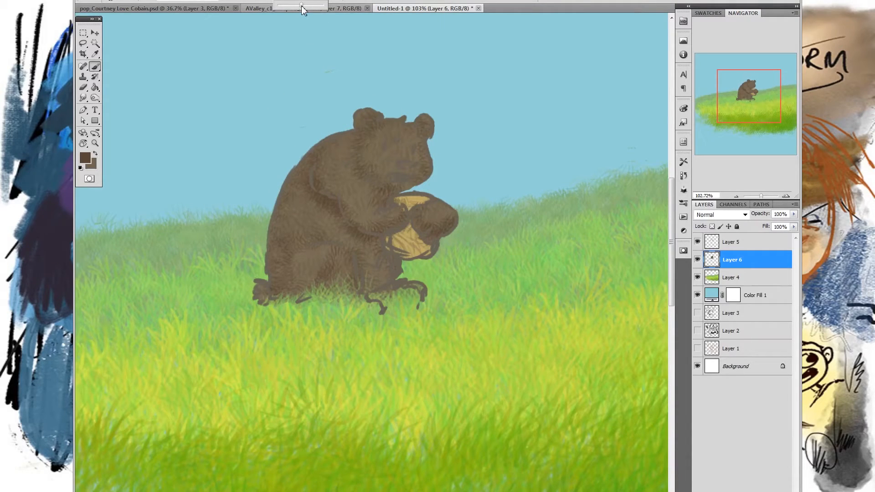
pyautogui.click(272, 245)
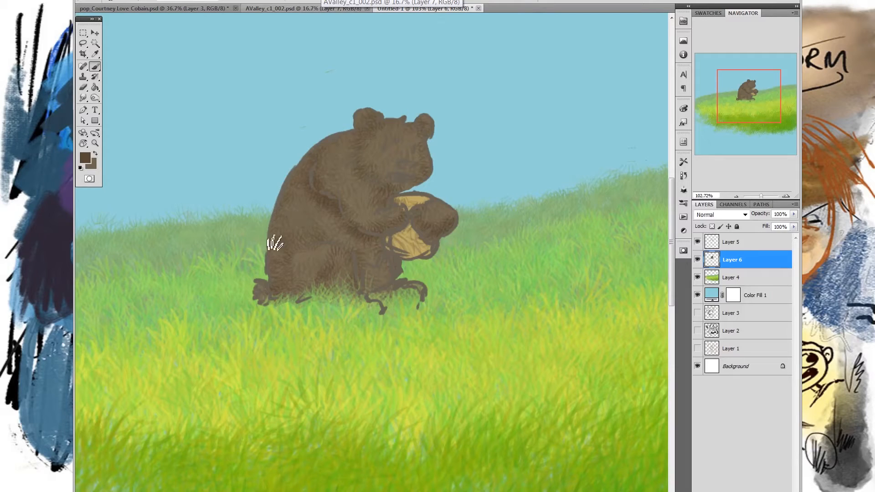
pyautogui.moveTo(271, 255)
pyautogui.mouseDown()
pyautogui.moveTo(378, 86)
pyautogui.moveTo(280, 210)
pyautogui.mouseUp()
pyautogui.hotkey('ctrl', 'z')
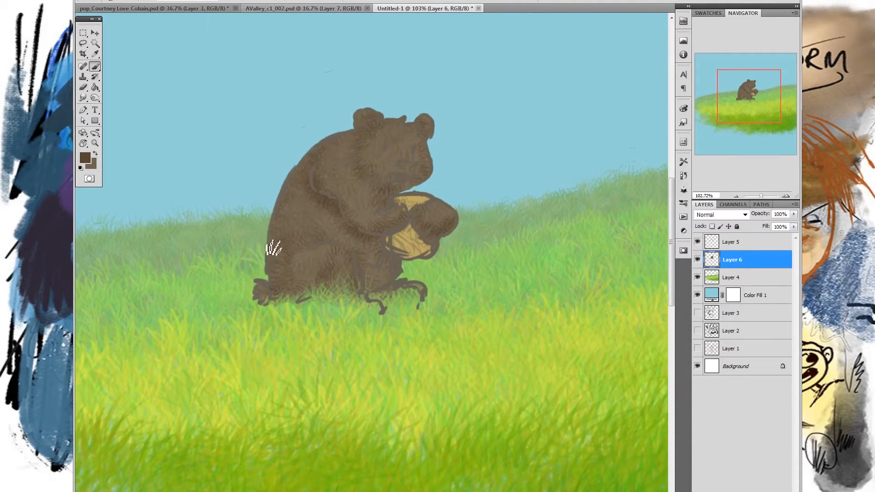
pyautogui.moveTo(270, 263)
pyautogui.mouseDown()
pyautogui.moveTo(276, 219)
pyautogui.moveTo(273, 243)
pyautogui.moveTo(309, 152)
pyautogui.moveTo(349, 140)
pyautogui.mouseUp()
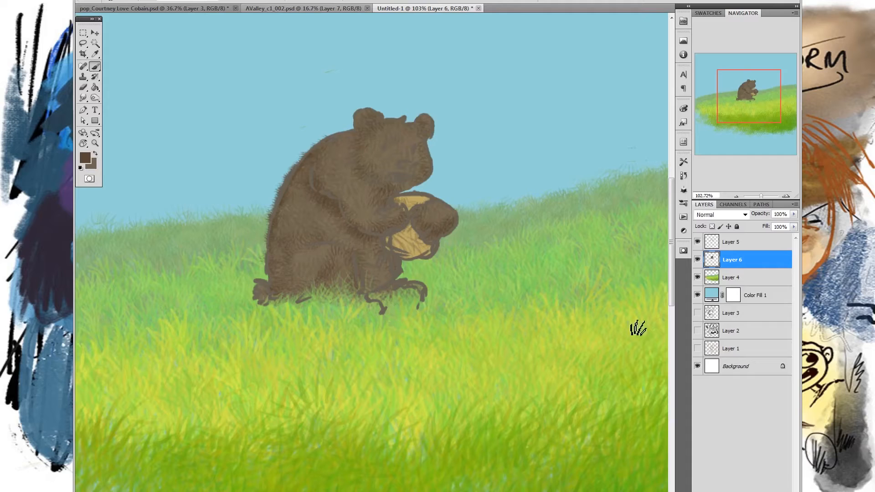
# - Merge Layer 5 down into Layer 6
pyautogui.click(735, 243)
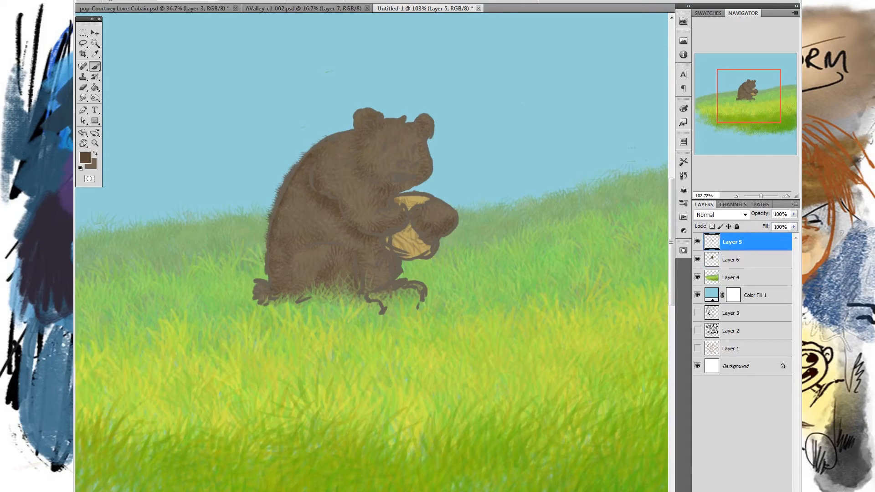
pyautogui.click(159, 0)
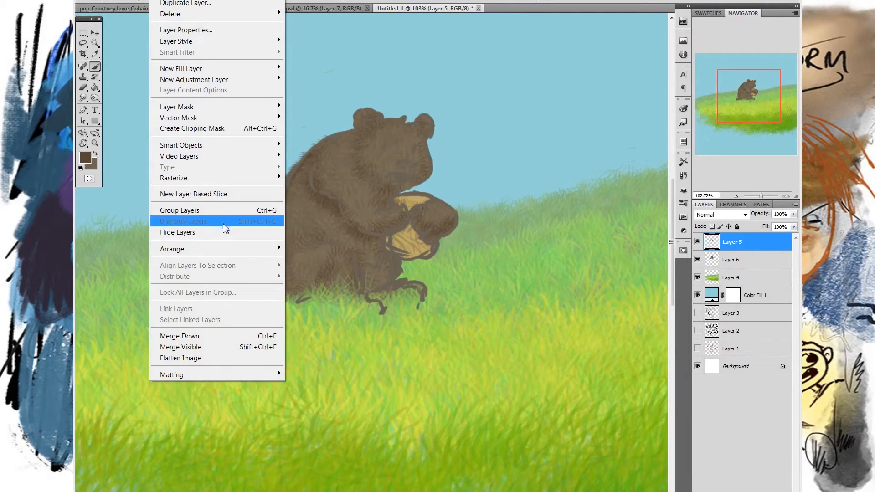
pyautogui.click(211, 337)
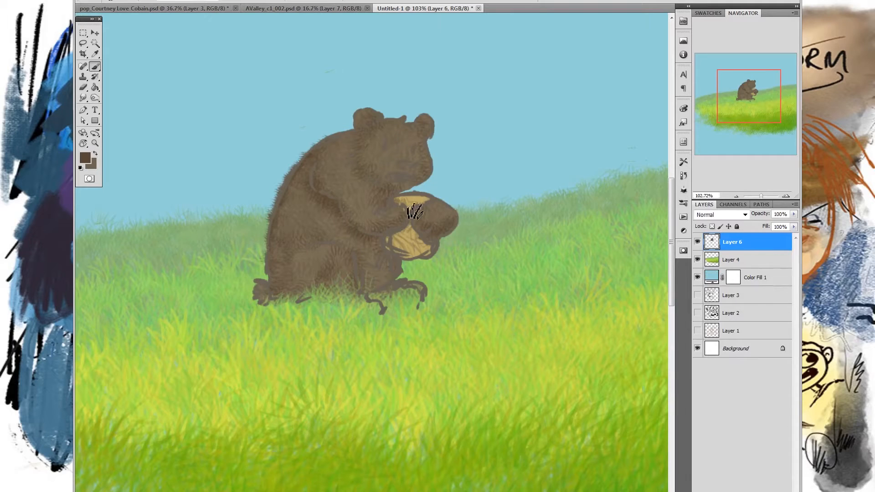
# - Brush dark fur edges around the bear's back, head, thigh, arm and paws to soften its outlines
pyautogui.moveTo(284, 205)
pyautogui.mouseDown()
pyautogui.moveTo(331, 141)
pyautogui.moveTo(316, 152)
pyautogui.moveTo(370, 126)
pyautogui.moveTo(361, 114)
pyautogui.moveTo(362, 134)
pyautogui.moveTo(363, 115)
pyautogui.moveTo(365, 122)
pyautogui.moveTo(375, 114)
pyautogui.moveTo(403, 135)
pyautogui.mouseUp()
pyautogui.moveTo(268, 246)
pyautogui.mouseDown()
pyautogui.moveTo(282, 233)
pyautogui.moveTo(273, 240)
pyautogui.moveTo(281, 220)
pyautogui.moveTo(276, 287)
pyautogui.moveTo(274, 260)
pyautogui.moveTo(261, 304)
pyautogui.moveTo(268, 283)
pyautogui.moveTo(275, 300)
pyautogui.moveTo(322, 276)
pyautogui.moveTo(265, 289)
pyautogui.moveTo(317, 283)
pyautogui.moveTo(341, 291)
pyautogui.moveTo(291, 266)
pyautogui.moveTo(321, 253)
pyautogui.moveTo(303, 252)
pyautogui.moveTo(345, 251)
pyautogui.moveTo(332, 245)
pyautogui.moveTo(358, 259)
pyautogui.mouseUp()
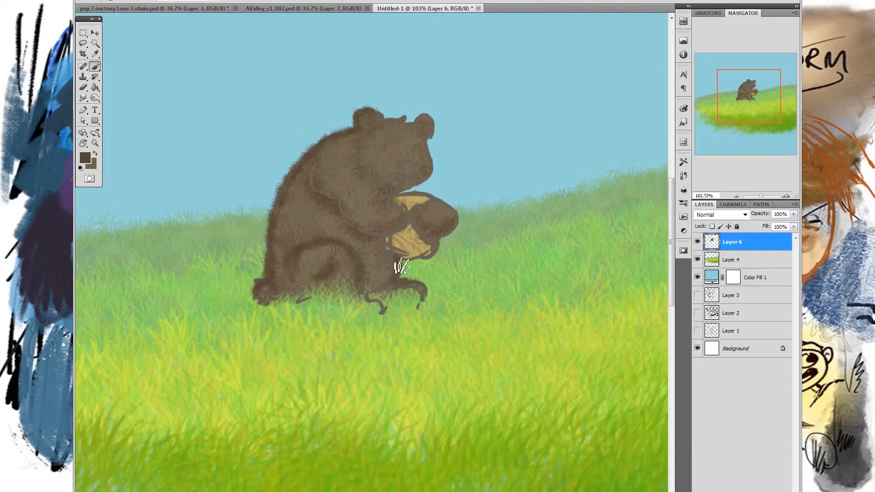
pyautogui.moveTo(372, 234)
pyautogui.mouseDown()
pyautogui.moveTo(407, 230)
pyautogui.moveTo(412, 219)
pyautogui.mouseUp()
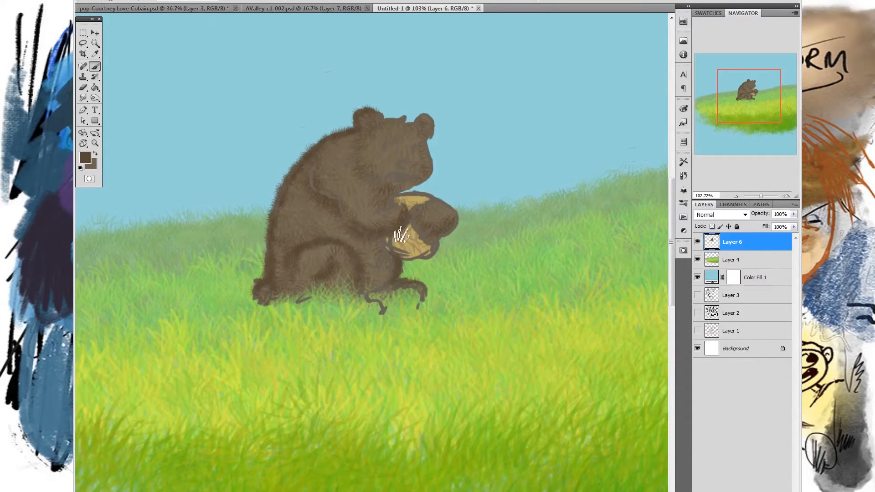
pyautogui.moveTo(430, 238)
pyautogui.mouseDown()
pyautogui.moveTo(453, 225)
pyautogui.moveTo(451, 235)
pyautogui.mouseUp()
pyautogui.moveTo(425, 196)
pyautogui.mouseDown()
pyautogui.moveTo(457, 215)
pyautogui.moveTo(451, 199)
pyautogui.moveTo(432, 196)
pyautogui.moveTo(455, 226)
pyautogui.moveTo(463, 201)
pyautogui.moveTo(449, 210)
pyautogui.moveTo(438, 204)
pyautogui.moveTo(451, 226)
pyautogui.moveTo(441, 205)
pyautogui.moveTo(458, 221)
pyautogui.moveTo(450, 209)
pyautogui.moveTo(433, 201)
pyautogui.moveTo(450, 223)
pyautogui.mouseUp()
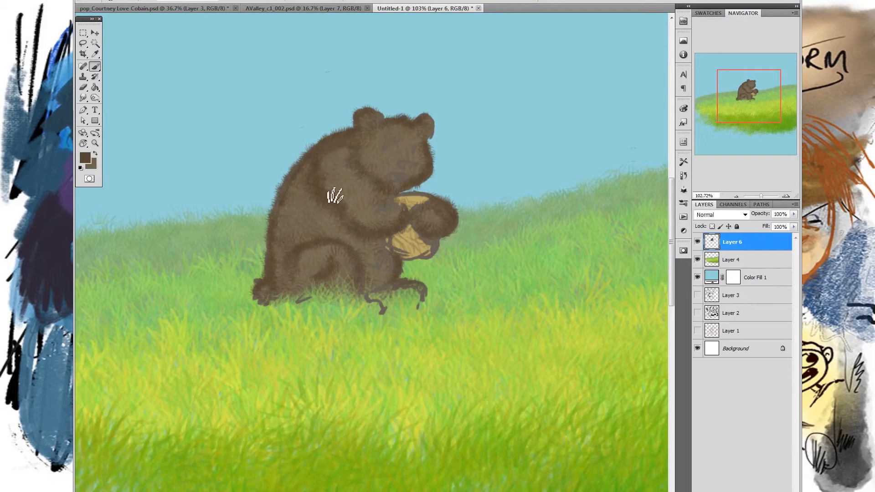
# - Switch to a yellowish brown around #8f7e50, adjust the brush's paint strength and brush lighter fur over the bear's back, arm and head
pyautogui.click(87, 157)
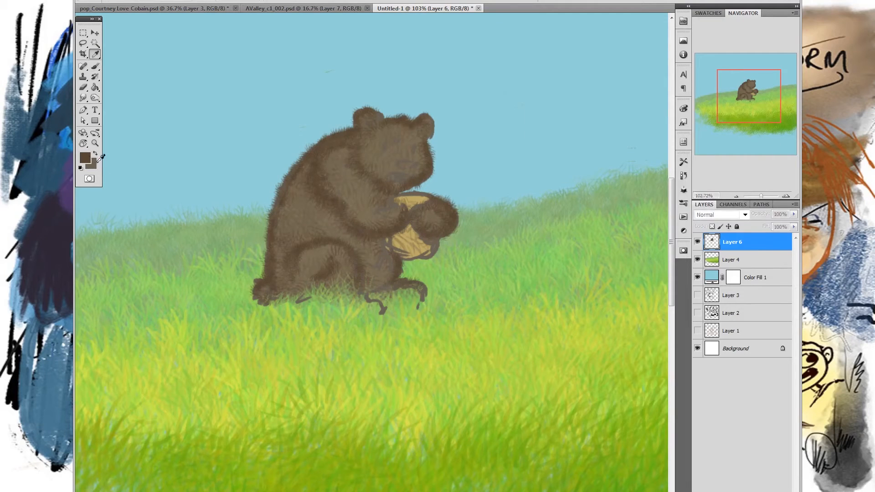
pyautogui.moveTo(659, 229); pyautogui.dragTo(662, 228)
pyautogui.moveTo(580, 189); pyautogui.dragTo(582, 180)
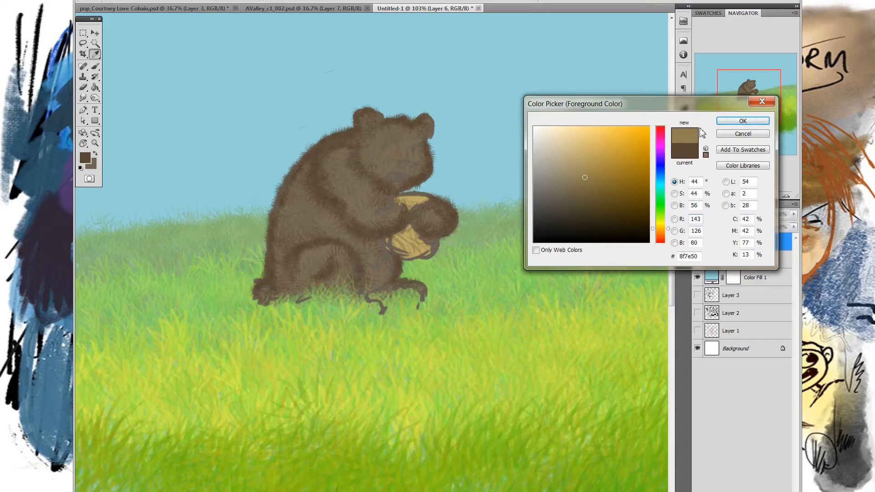
pyautogui.click(718, 123)
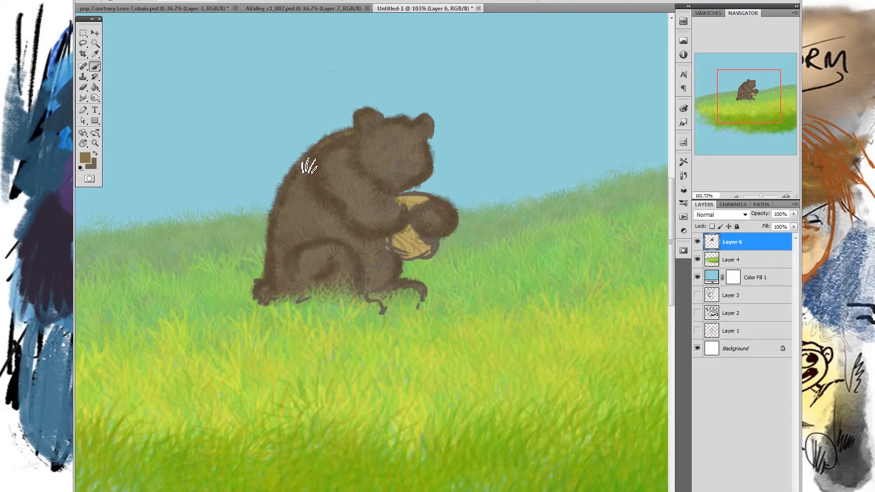
pyautogui.click(323, 0)
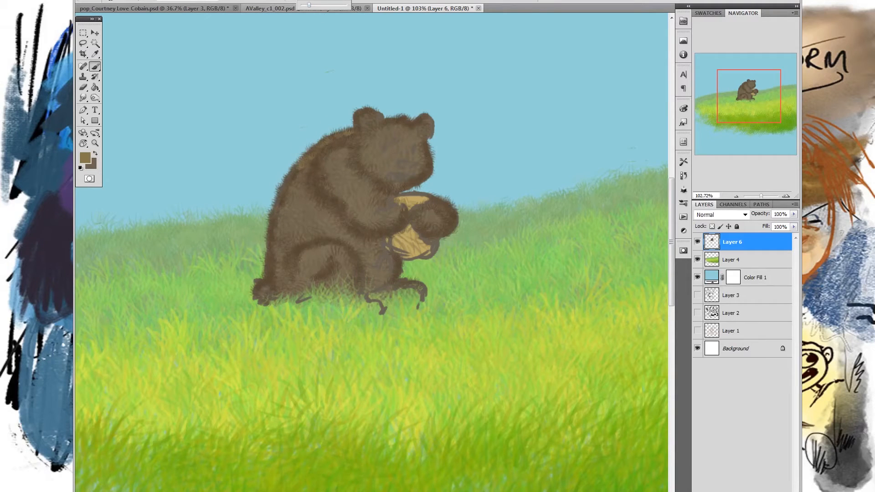
pyautogui.moveTo(297, 188); pyautogui.dragTo(299, 198)
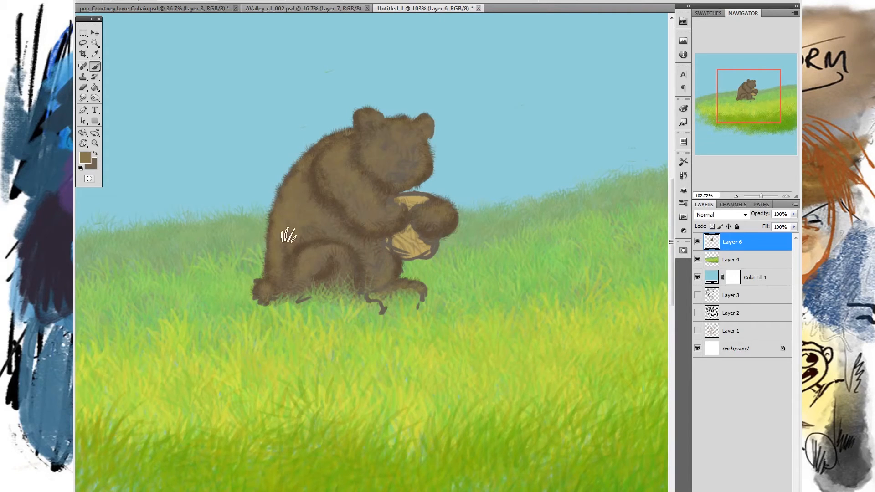
# - Switch to a muted purple and brush shadow fur along the bear's belly, under the arm, above the thigh and below the head
pyautogui.click(90, 157)
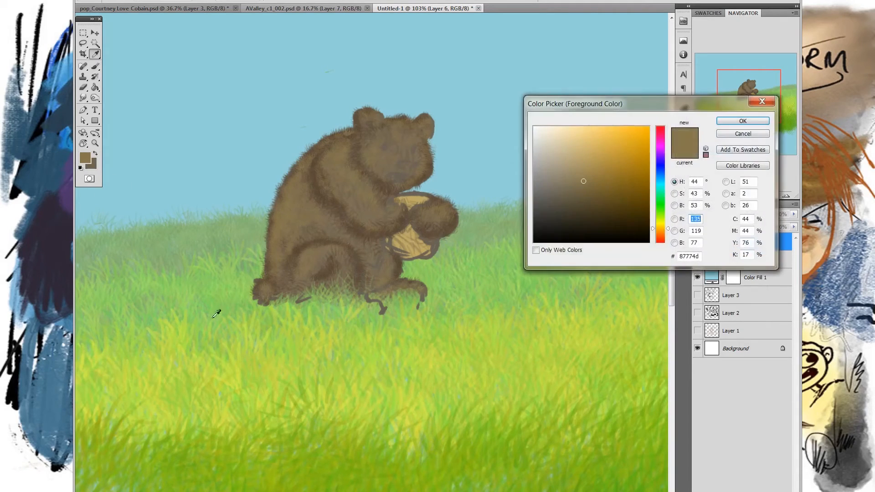
pyautogui.click(660, 153)
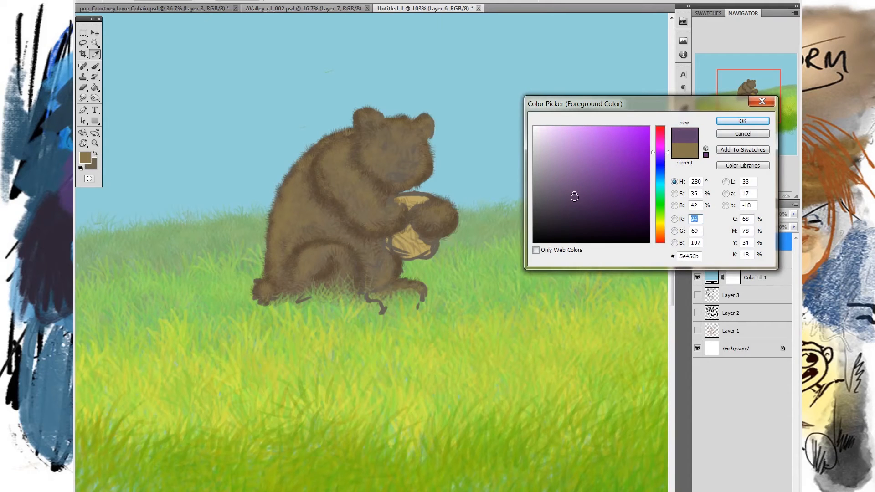
pyautogui.click(742, 122)
pyautogui.moveTo(303, 247); pyautogui.dragTo(349, 248)
pyautogui.moveTo(319, 181); pyautogui.dragTo(342, 225)
pyautogui.moveTo(322, 196)
pyautogui.mouseDown()
pyautogui.moveTo(350, 225)
pyautogui.moveTo(394, 239)
pyautogui.mouseUp()
pyautogui.moveTo(364, 174); pyautogui.dragTo(388, 196)
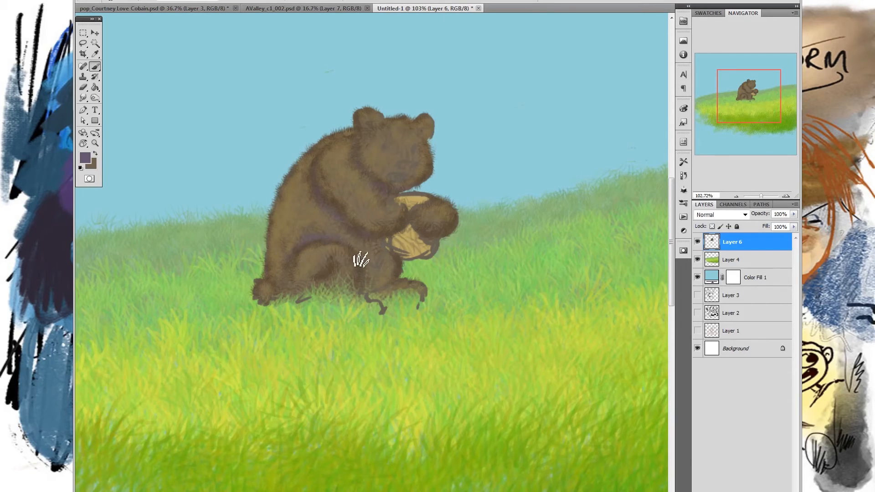
pyautogui.keyDown('alt'); pyautogui.click(323, 233); pyautogui.keyUp('alt')
pyautogui.keyDown('alt'); pyautogui.click(325, 271); pyautogui.keyUp('alt')
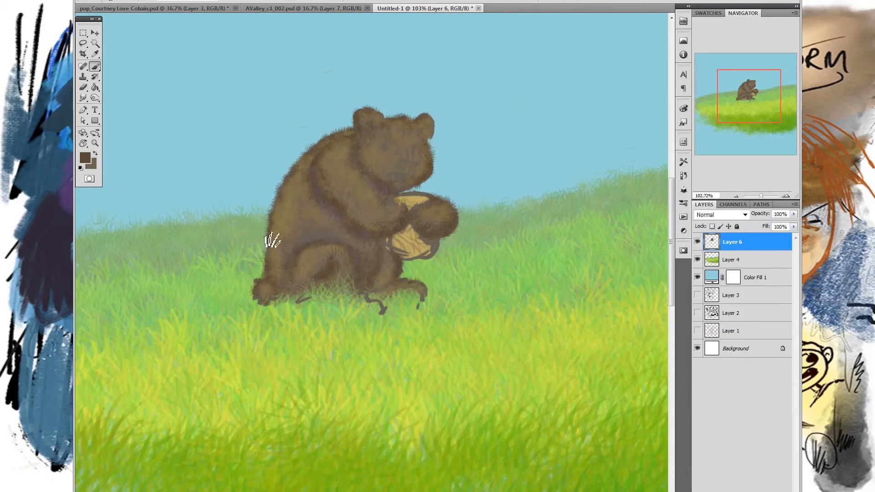
# - Set the foreground to a very dark brown and choose the brush preset yamsketch_burny the burner
pyautogui.click(85, 157)
pyautogui.click(449, 248)
pyautogui.click(745, 131)
pyautogui.click(102, 2)
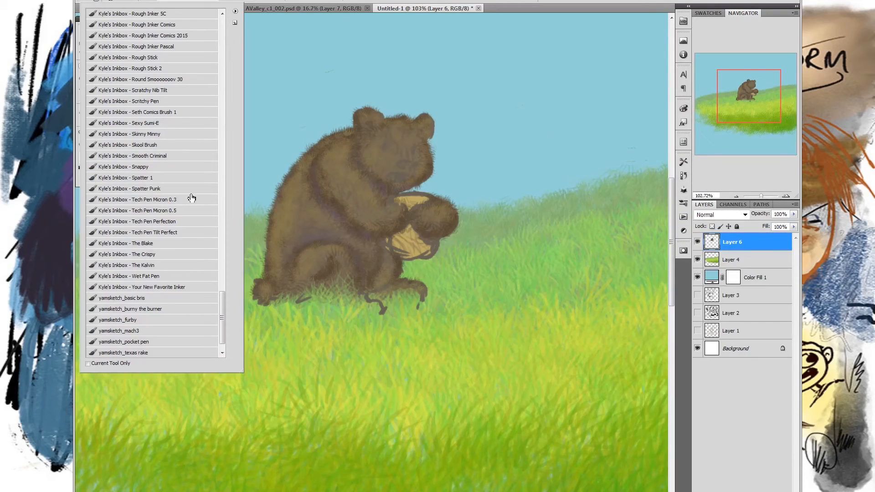
pyautogui.click(166, 310)
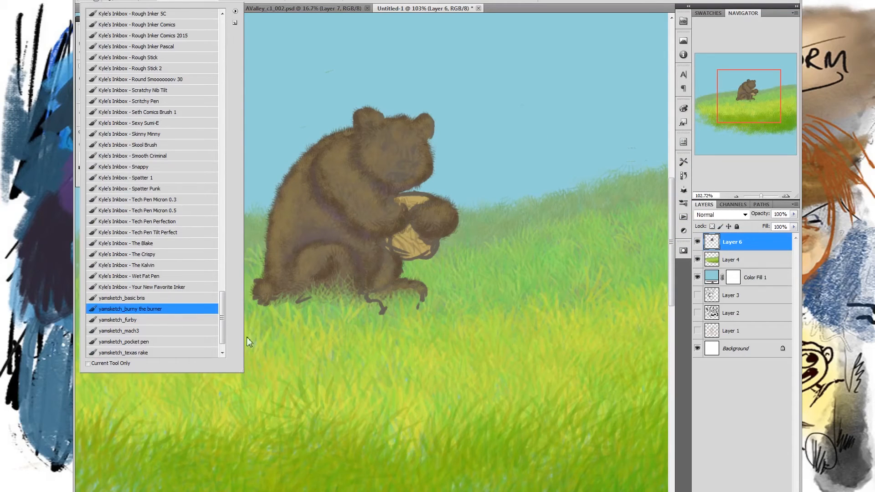
# - Draw dark contour lines along the bear's arm and around its paws and the tan pot
pyautogui.click(322, 170)
pyautogui.moveTo(315, 168)
pyautogui.mouseDown()
pyautogui.moveTo(334, 218)
pyautogui.moveTo(345, 212)
pyautogui.moveTo(360, 230)
pyautogui.moveTo(430, 237)
pyautogui.moveTo(419, 229)
pyautogui.moveTo(379, 240)
pyautogui.moveTo(407, 234)
pyautogui.moveTo(415, 214)
pyautogui.moveTo(399, 212)
pyautogui.moveTo(410, 216)
pyautogui.moveTo(407, 229)
pyautogui.moveTo(427, 214)
pyautogui.moveTo(433, 238)
pyautogui.mouseUp()
pyautogui.moveTo(418, 207)
pyautogui.mouseDown()
pyautogui.moveTo(443, 208)
pyautogui.moveTo(442, 249)
pyautogui.moveTo(417, 202)
pyautogui.moveTo(399, 206)
pyautogui.moveTo(431, 204)
pyautogui.moveTo(397, 206)
pyautogui.moveTo(429, 210)
pyautogui.moveTo(416, 213)
pyautogui.moveTo(435, 204)
pyautogui.mouseUp()
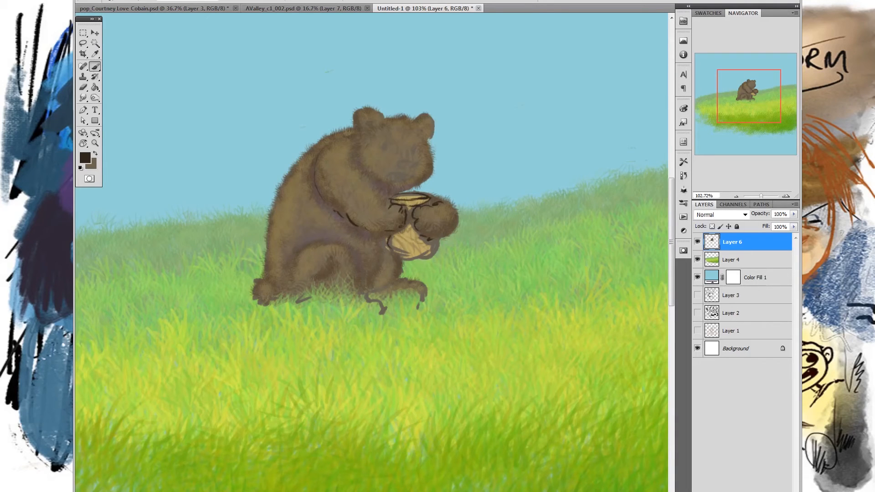
pyautogui.moveTo(404, 258)
pyautogui.mouseDown()
pyautogui.moveTo(416, 246)
pyautogui.moveTo(438, 248)
pyautogui.moveTo(417, 254)
pyautogui.mouseUp()
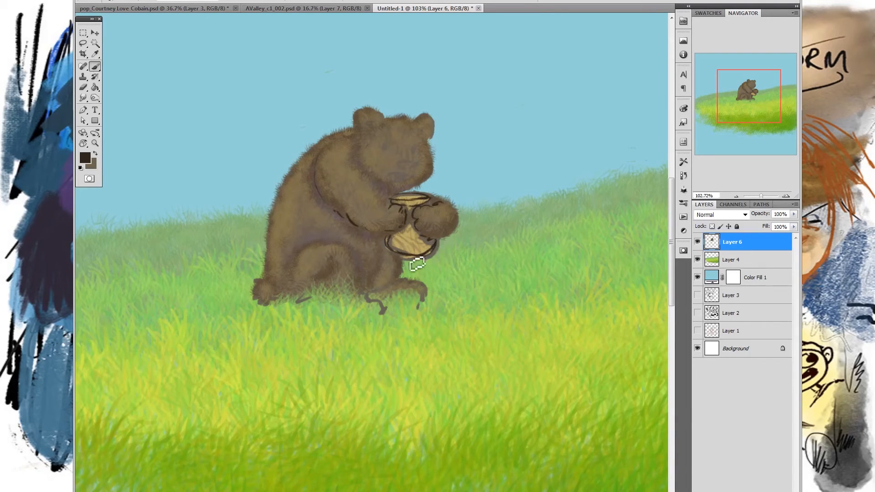
# - Draw the bear's eyes, brows, inner ears, nose and mouth in dark strokes
pyautogui.click(385, 146)
pyautogui.moveTo(384, 133)
pyautogui.mouseDown()
pyautogui.moveTo(381, 119)
pyautogui.moveTo(432, 141)
pyautogui.mouseUp()
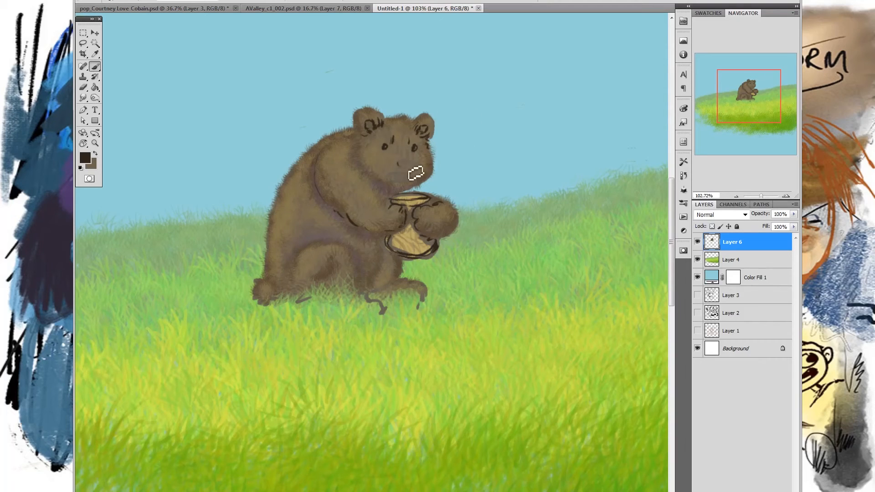
pyautogui.moveTo(423, 172)
pyautogui.mouseDown()
pyautogui.moveTo(406, 176)
pyautogui.moveTo(423, 170)
pyautogui.mouseUp()
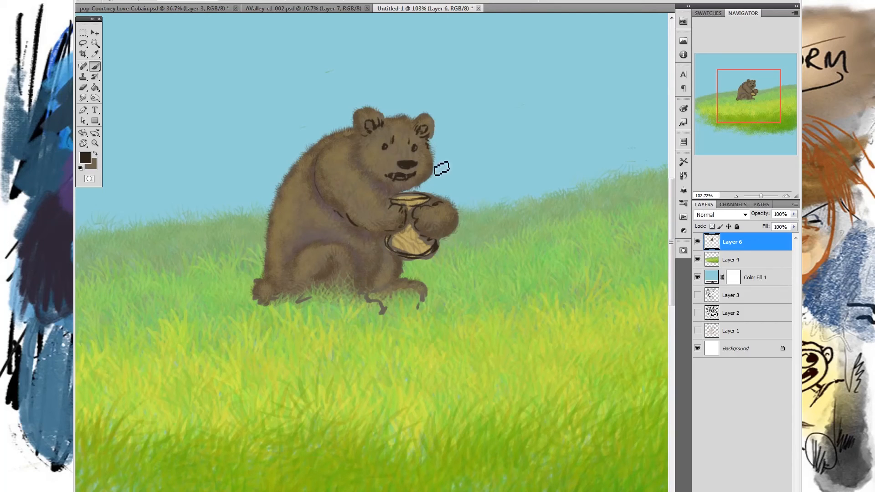
# - Add short dark fur marks along the bear's chin, both cheeks and the ear nearer its back
pyautogui.moveTo(368, 175)
pyautogui.mouseDown()
pyautogui.moveTo(377, 172)
pyautogui.moveTo(381, 188)
pyautogui.moveTo(403, 200)
pyautogui.moveTo(390, 193)
pyautogui.moveTo(418, 192)
pyautogui.mouseUp()
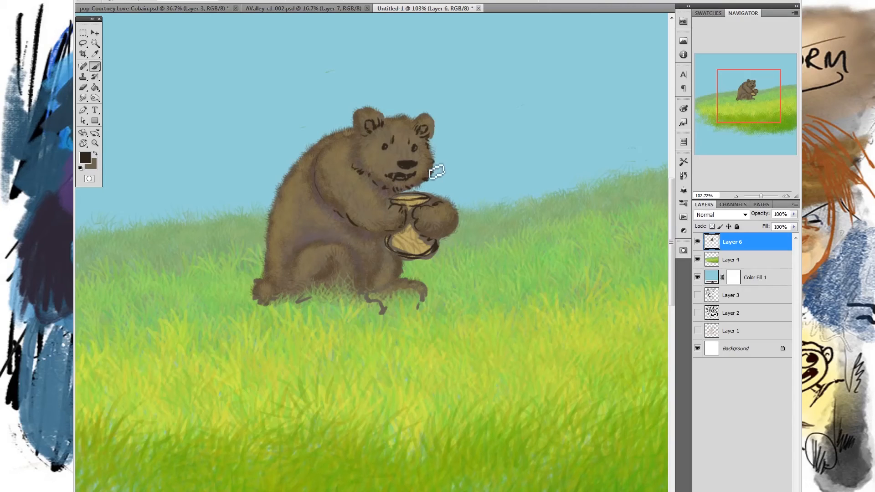
pyautogui.moveTo(430, 157); pyautogui.dragTo(436, 166)
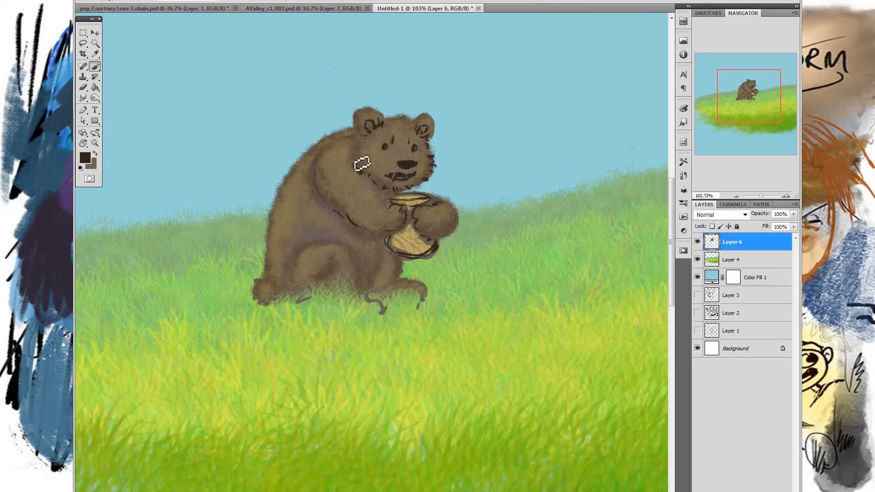
pyautogui.moveTo(352, 158); pyautogui.dragTo(357, 146)
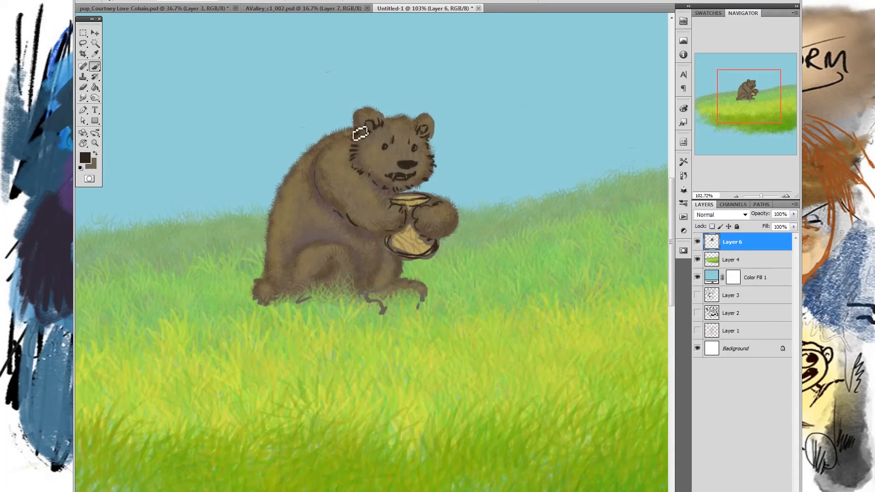
pyautogui.moveTo(373, 120); pyautogui.dragTo(368, 130)
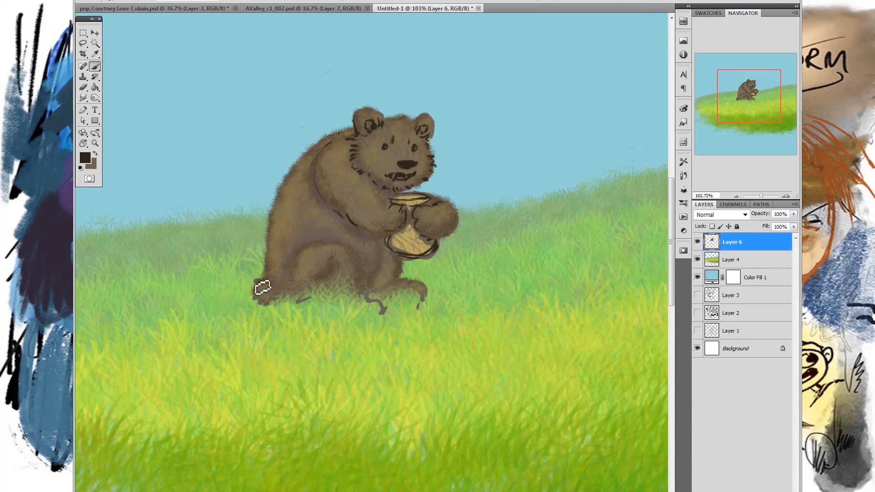
# - Add short dark fur marks on the bear's tail end, along its legs and belly, and around the forearm and paw beside the pot
pyautogui.moveTo(259, 297)
pyautogui.mouseDown()
pyautogui.moveTo(282, 296)
pyautogui.moveTo(275, 289)
pyautogui.moveTo(282, 298)
pyautogui.moveTo(301, 279)
pyautogui.moveTo(285, 301)
pyautogui.moveTo(297, 298)
pyautogui.moveTo(299, 276)
pyautogui.moveTo(294, 291)
pyautogui.moveTo(322, 290)
pyautogui.moveTo(310, 266)
pyautogui.moveTo(296, 274)
pyautogui.moveTo(325, 256)
pyautogui.moveTo(330, 291)
pyautogui.moveTo(375, 276)
pyautogui.mouseUp()
pyautogui.moveTo(370, 279)
pyautogui.mouseDown()
pyautogui.moveTo(387, 269)
pyautogui.moveTo(394, 291)
pyautogui.moveTo(426, 296)
pyautogui.mouseUp()
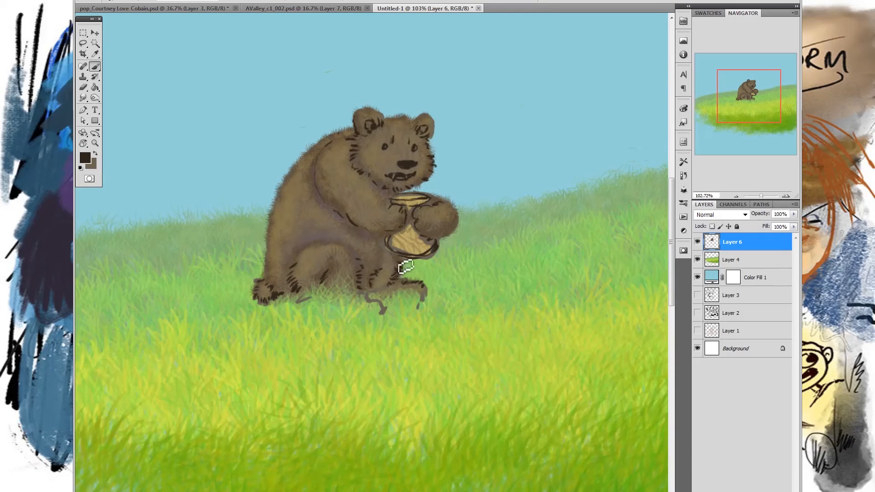
pyautogui.moveTo(394, 251); pyautogui.dragTo(389, 243)
pyautogui.moveTo(391, 211); pyautogui.dragTo(380, 201)
pyautogui.scroll(-4, 432, 121)
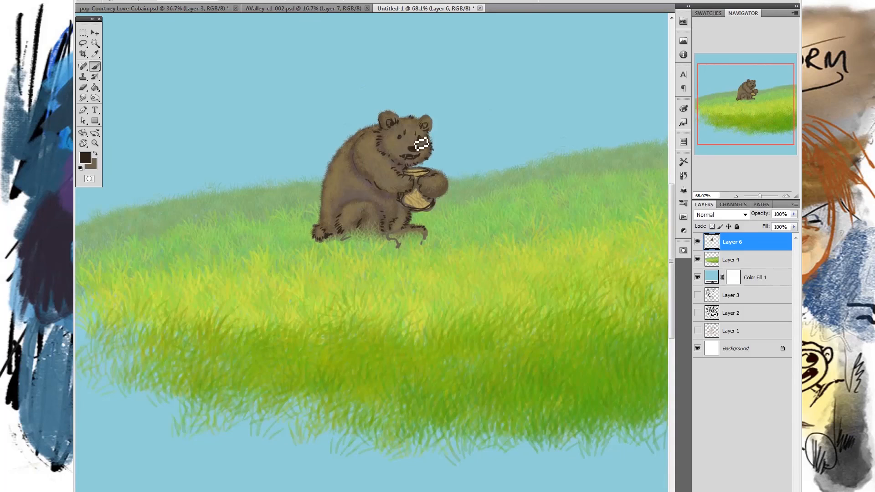
pyautogui.scroll(-5, 426, 153)
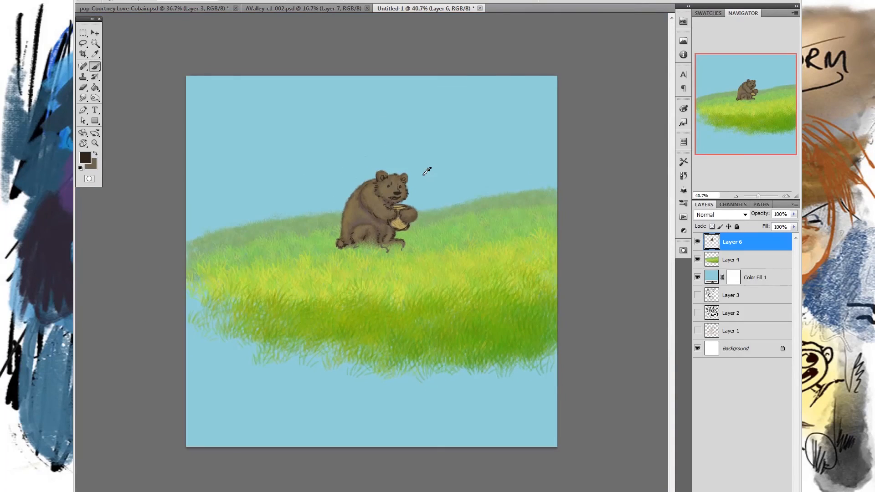
pyautogui.scroll(1, 426, 172)
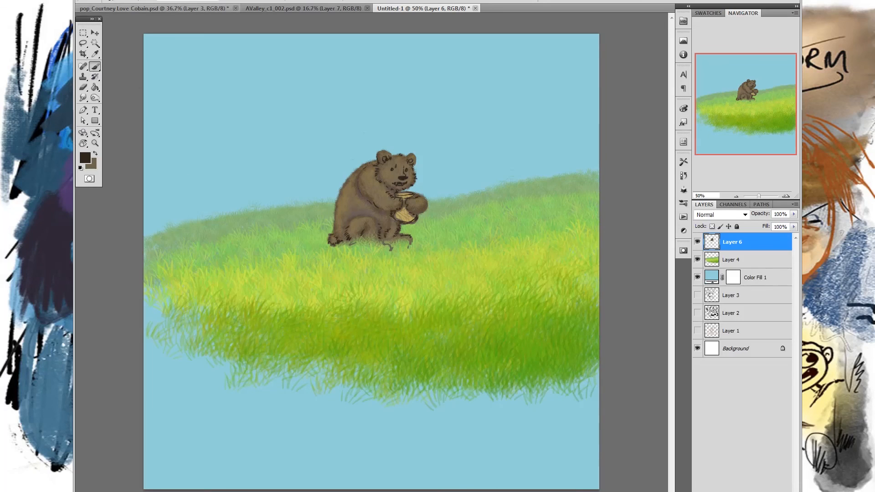
pyautogui.click(97, 2)
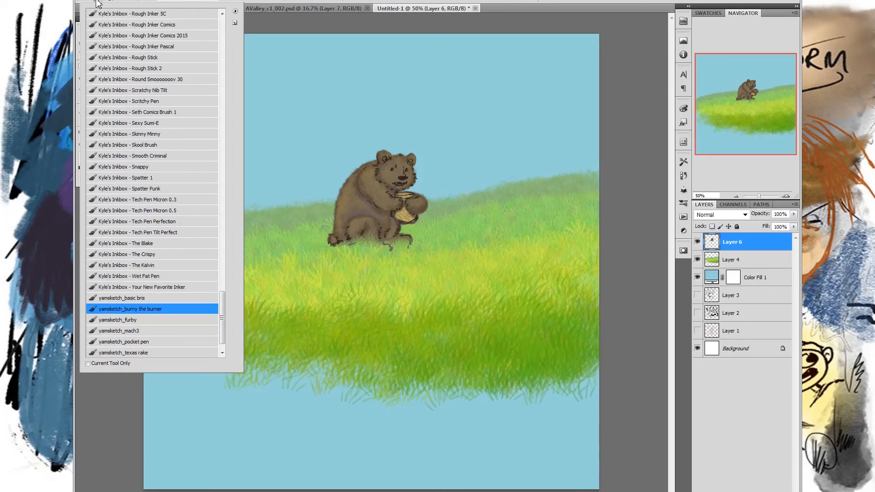
pyautogui.click(97, 3)
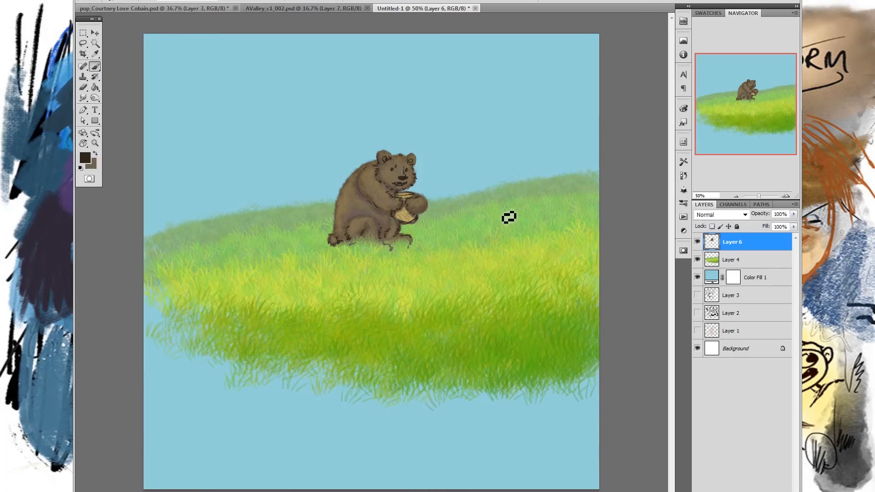